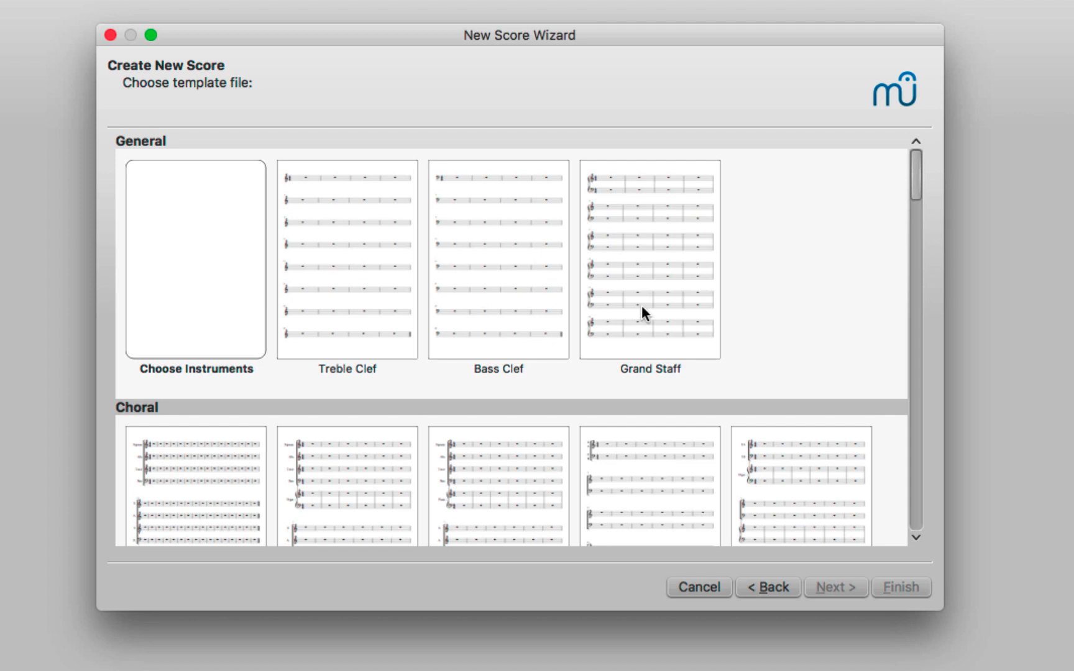
- Create the score from the Treble Clef template with a D major key signature, 4/4 time and 32 measures
{"action": "double_click", "coordinate": [337, 240]}
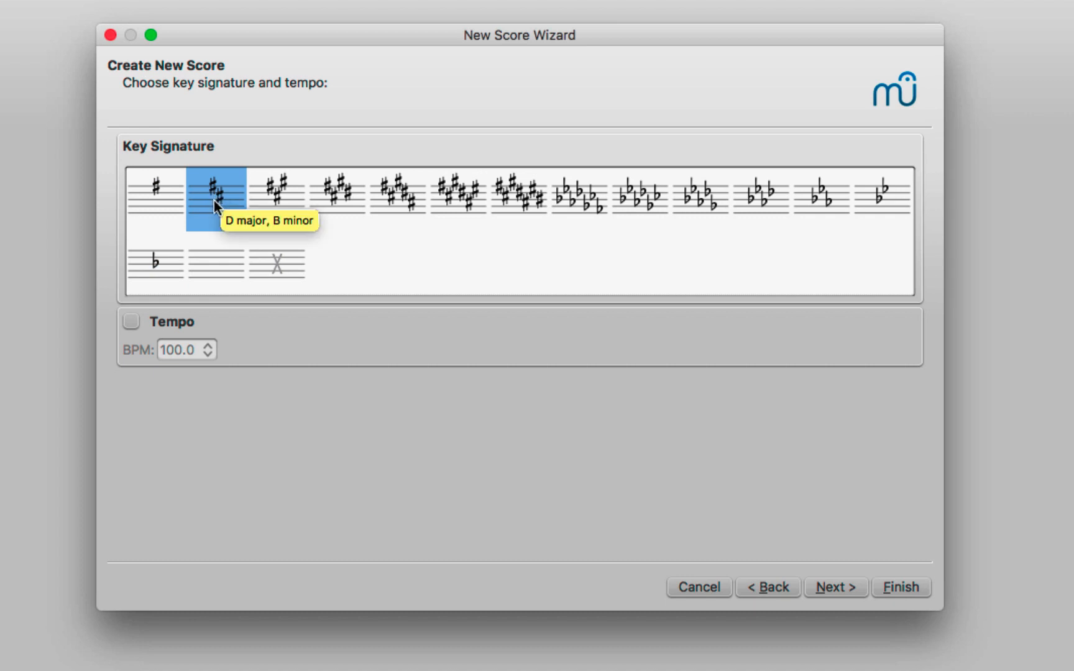
{"action": "left_click", "coordinate": [830, 585]}
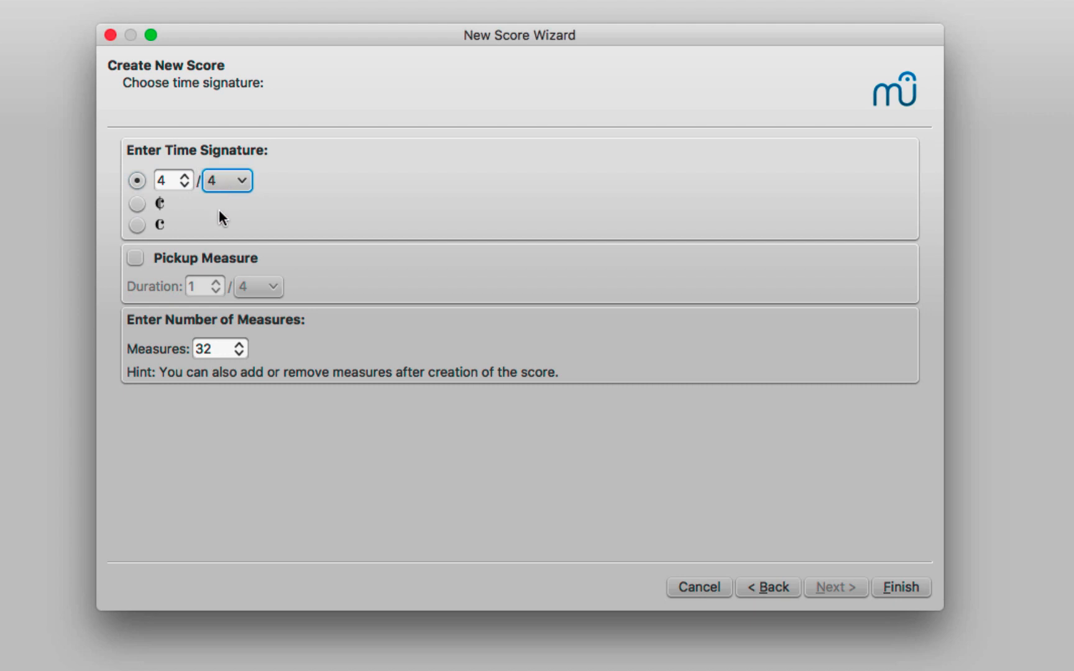
{"action": "left_click", "coordinate": [135, 225]}
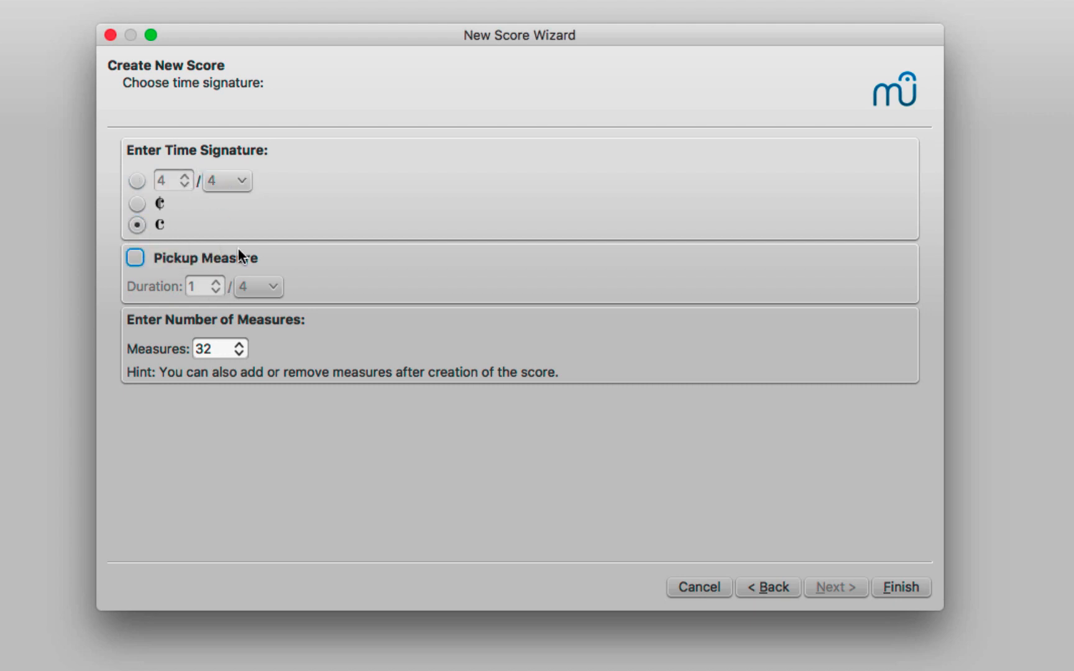
{"action": "left_click", "coordinate": [135, 180]}
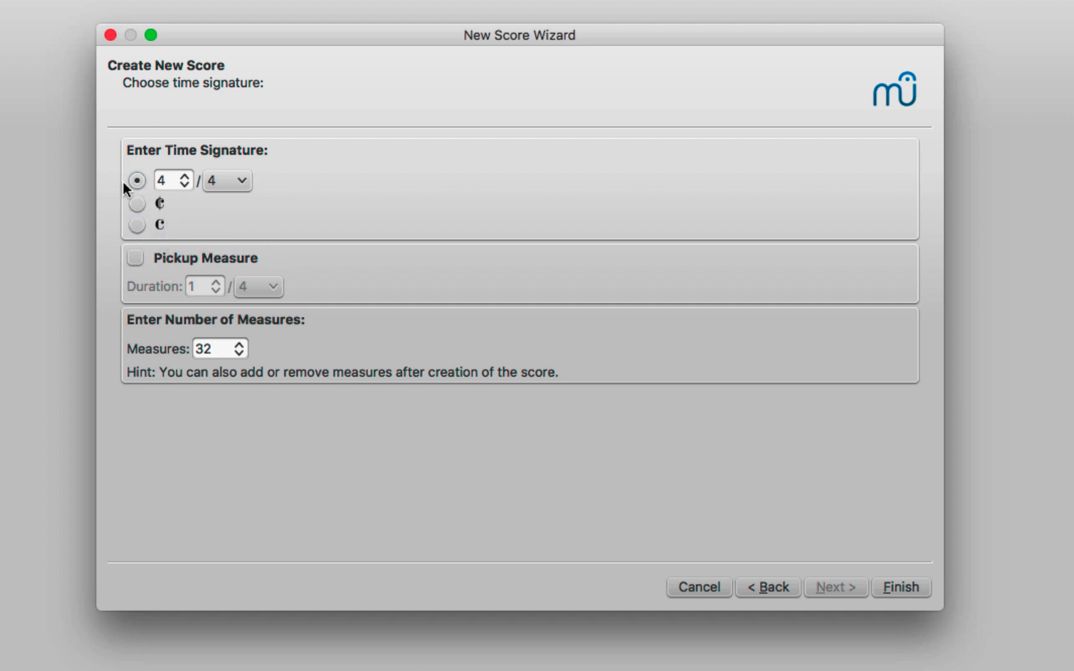
{"action": "left_click", "coordinate": [907, 590]}
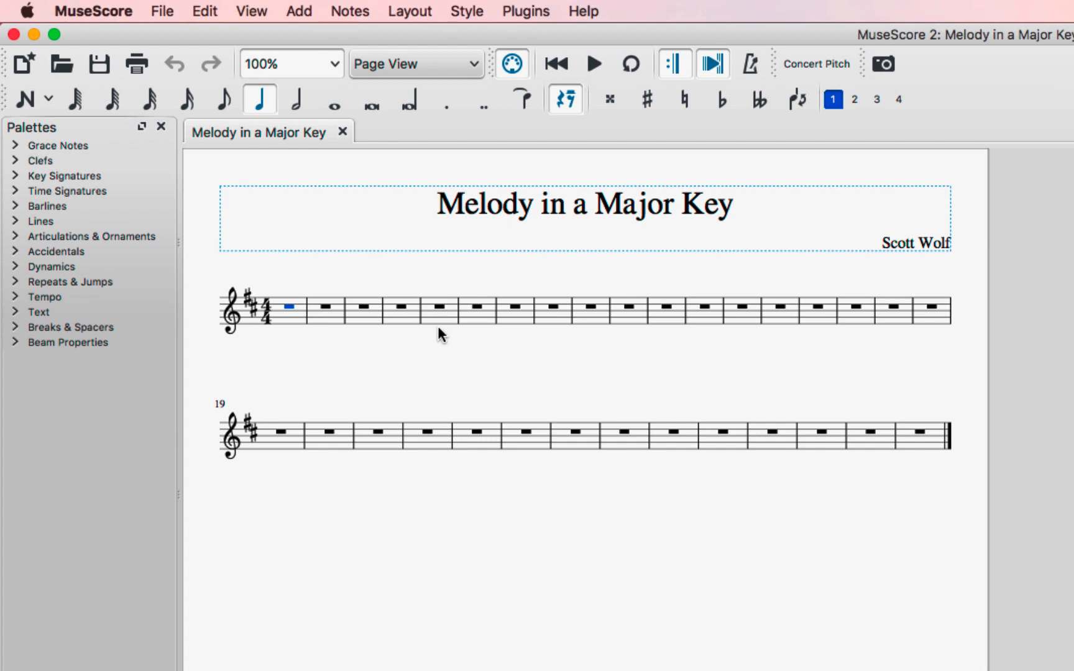
- Delete every measure from measure 6 through the end of the score
{"action": "left_click", "coordinate": [481, 322]}
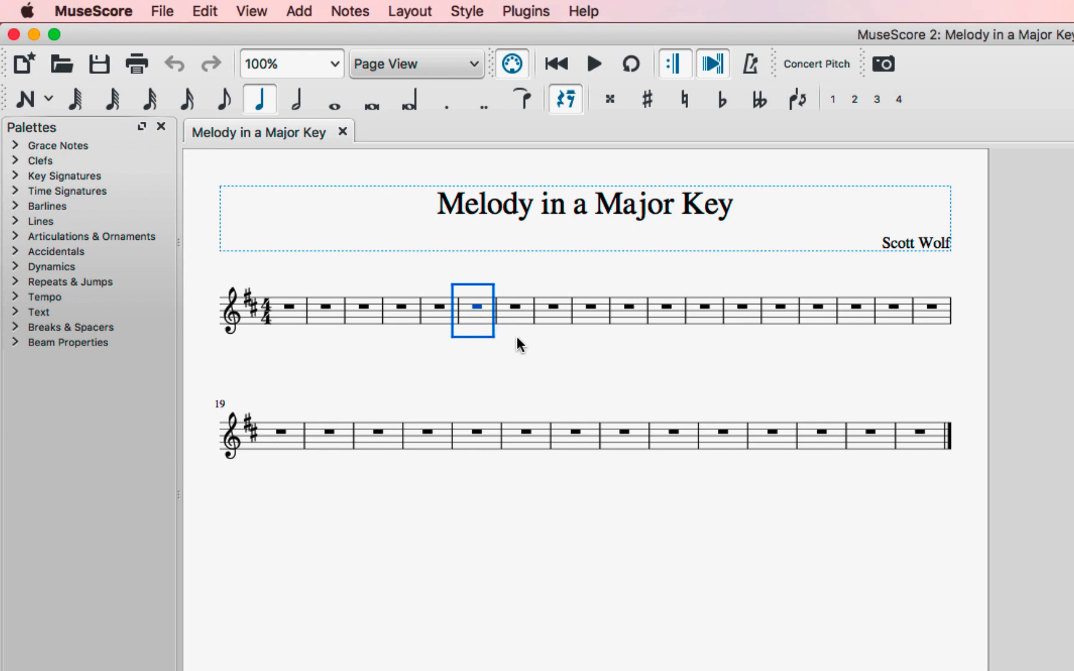
{"action": "left_click", "coordinate": [915, 439], "text": "shift"}
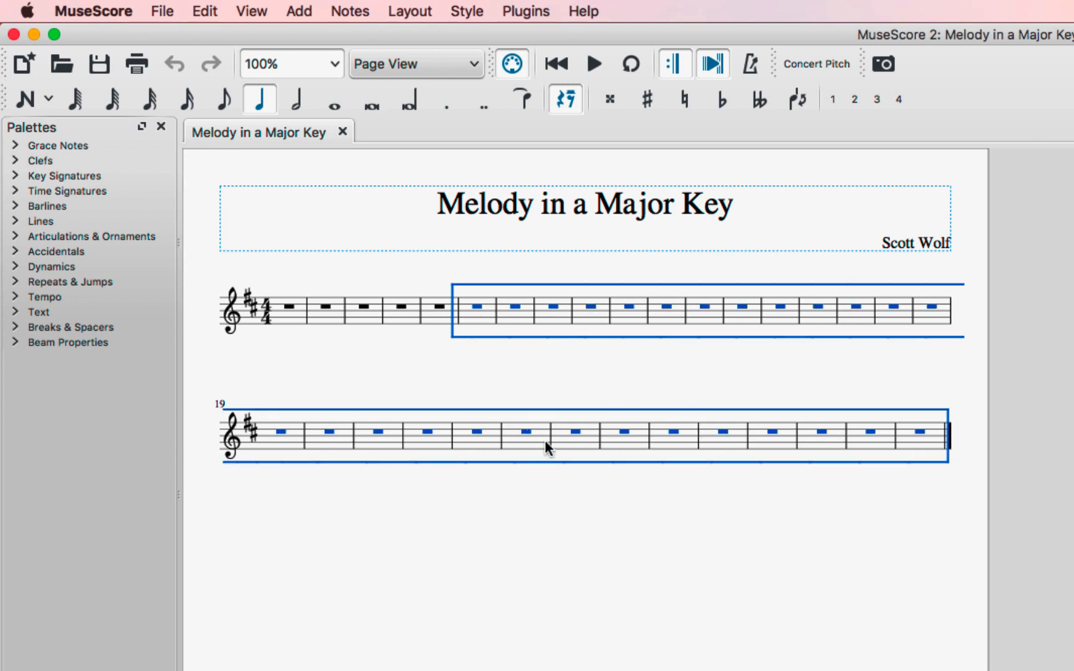
{"action": "right_click", "coordinate": [569, 446]}
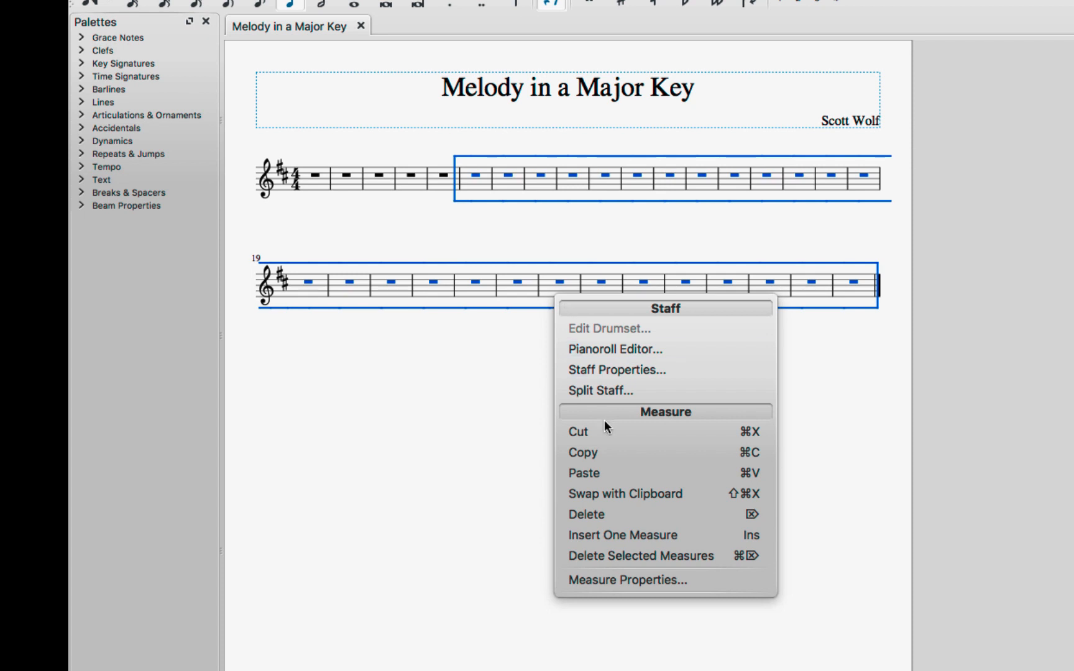
{"action": "left_click", "coordinate": [611, 557]}
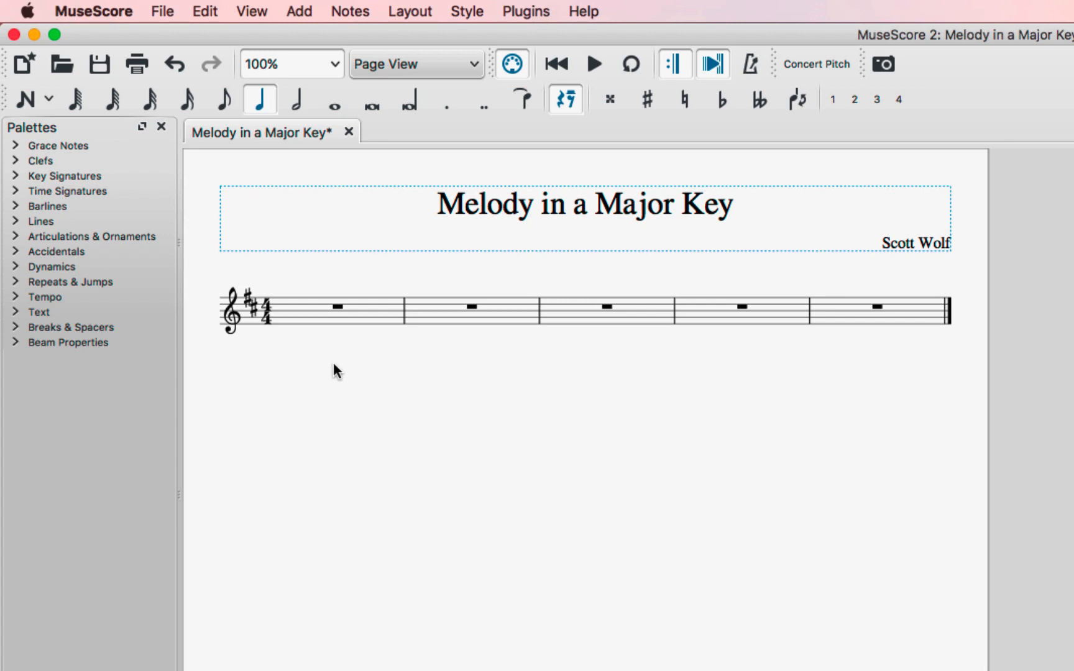
- Enter the ascending quarter notes D, E, F, G, A, B, C, D in measures 1 and 2, starting on the D below the staff
{"action": "left_click", "coordinate": [339, 308]}
{"action": "key", "text": "n"}
{"action": "key", "text": "d"}
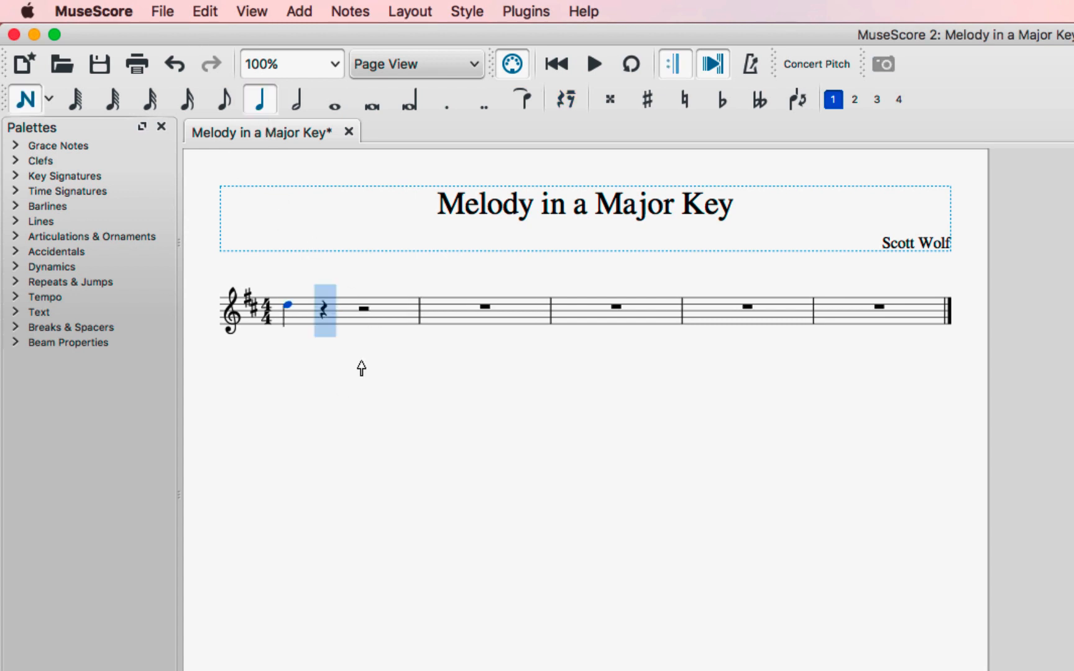
{"action": "key", "text": "ctrl+Down"}
{"action": "key", "text": "e"}
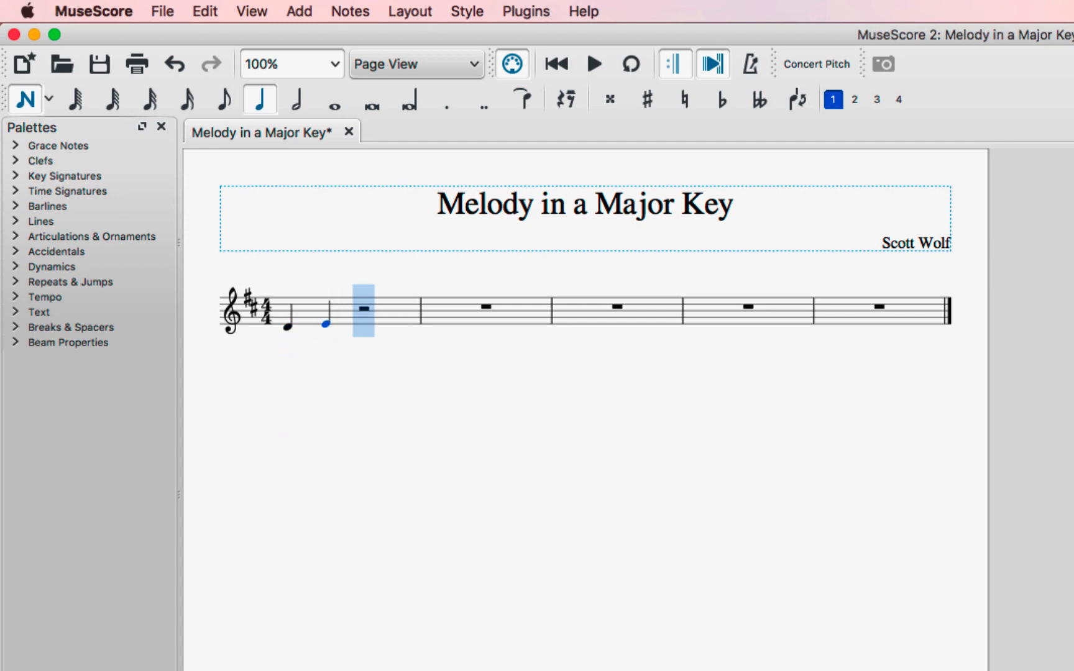
{"action": "key", "text": "f"}
{"action": "key", "text": "g"}
{"action": "key", "text": "a"}
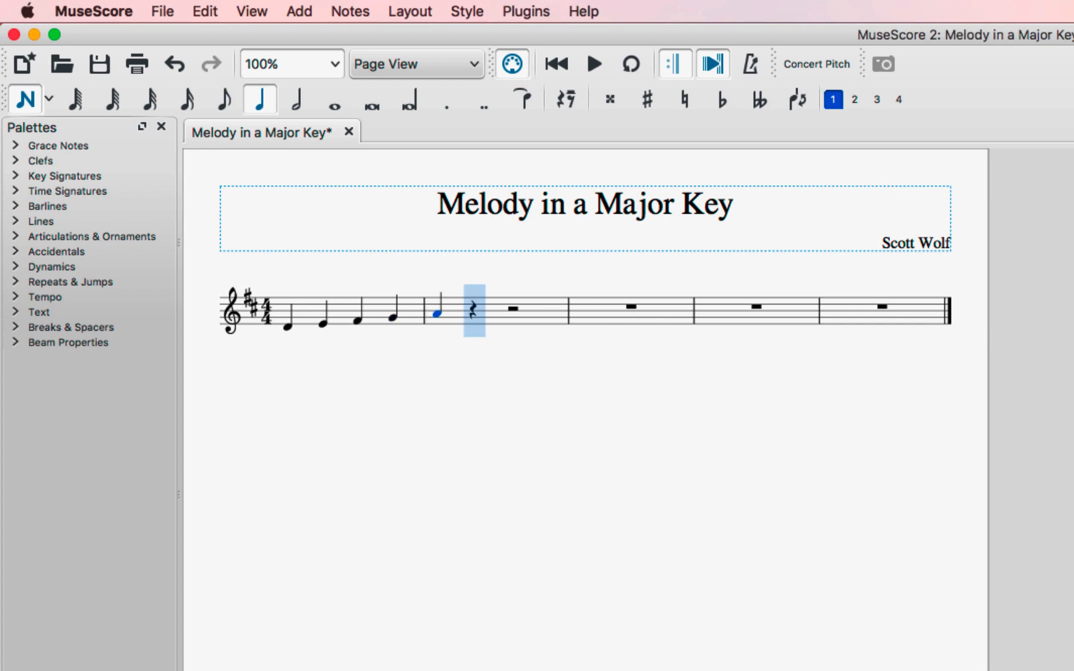
{"action": "key", "text": "b"}
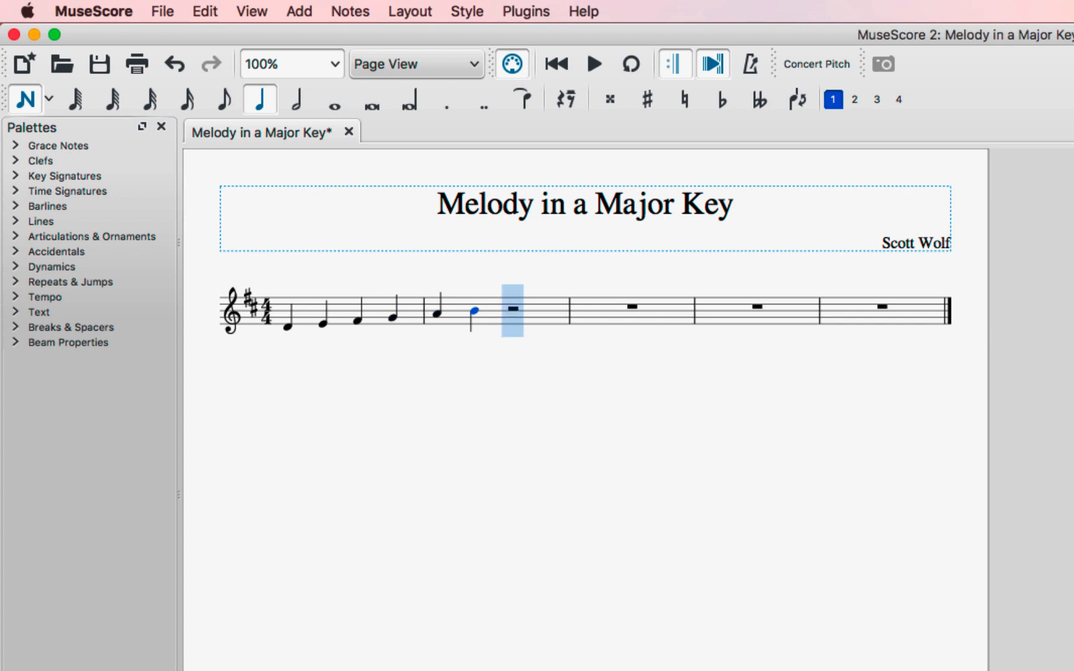
{"action": "key", "text": "c"}
{"action": "key", "text": "d"}
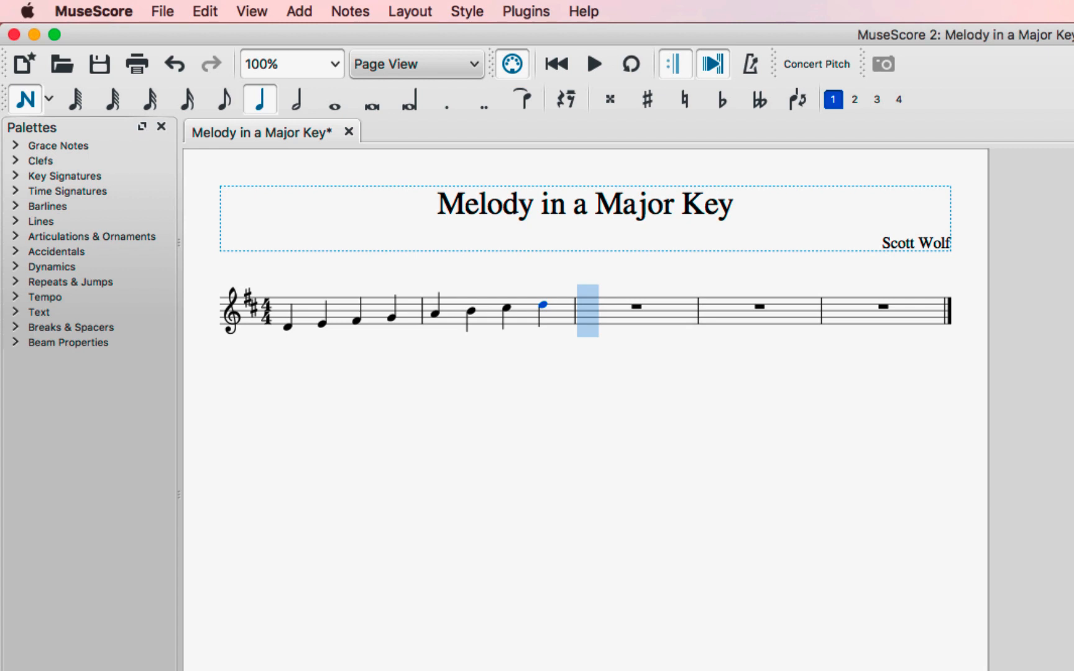
- Continue the melody with quarter notes F, A, G, F in measure 3 and E, D, C, B in measure 4
{"action": "key", "text": "f"}
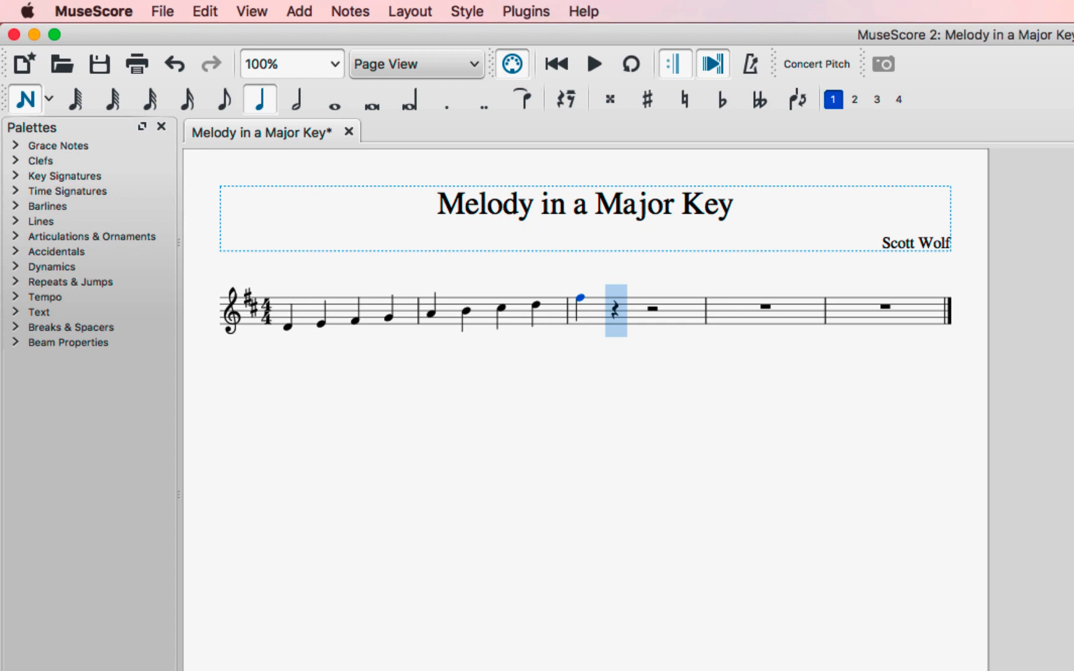
{"action": "key", "text": "a"}
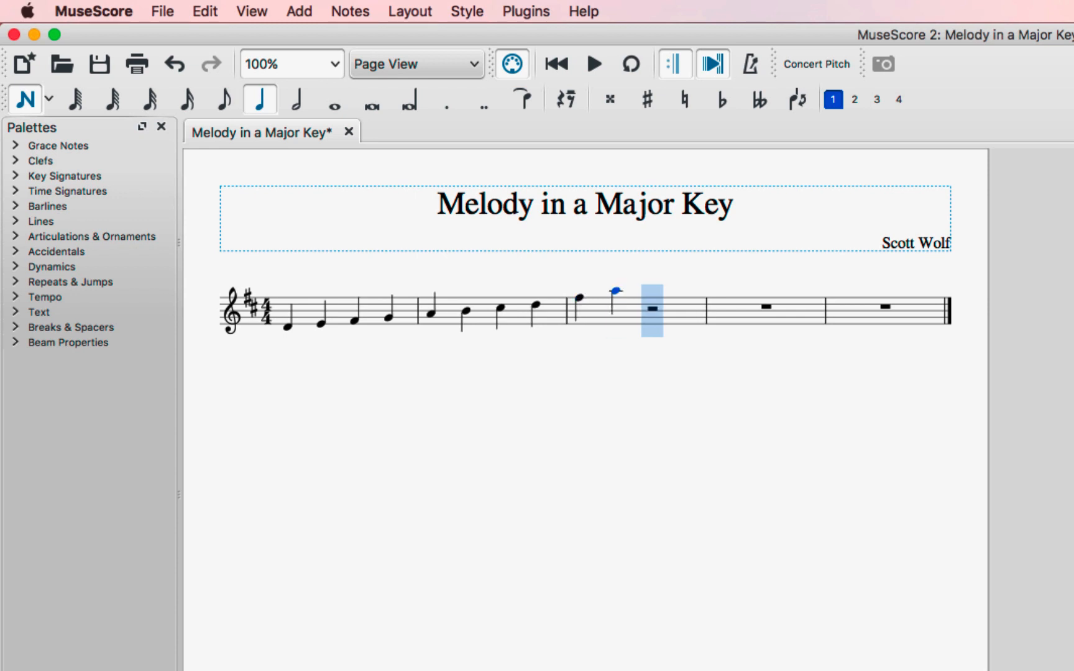
{"action": "key", "text": "g"}
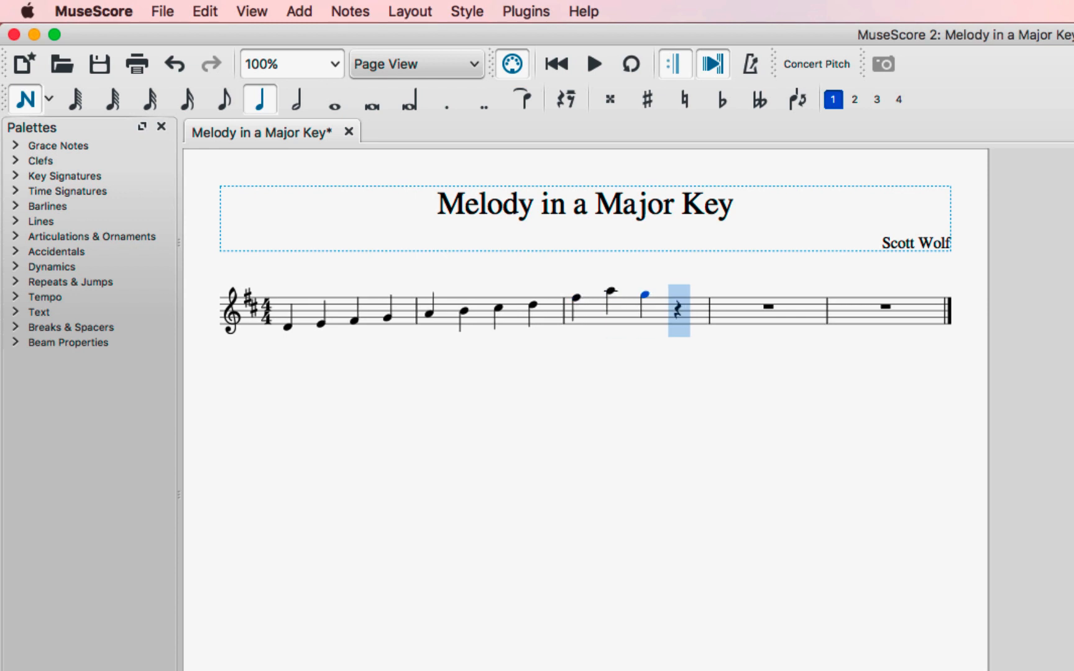
{"action": "key", "text": "f"}
{"action": "key", "text": "e"}
{"action": "key", "text": "d"}
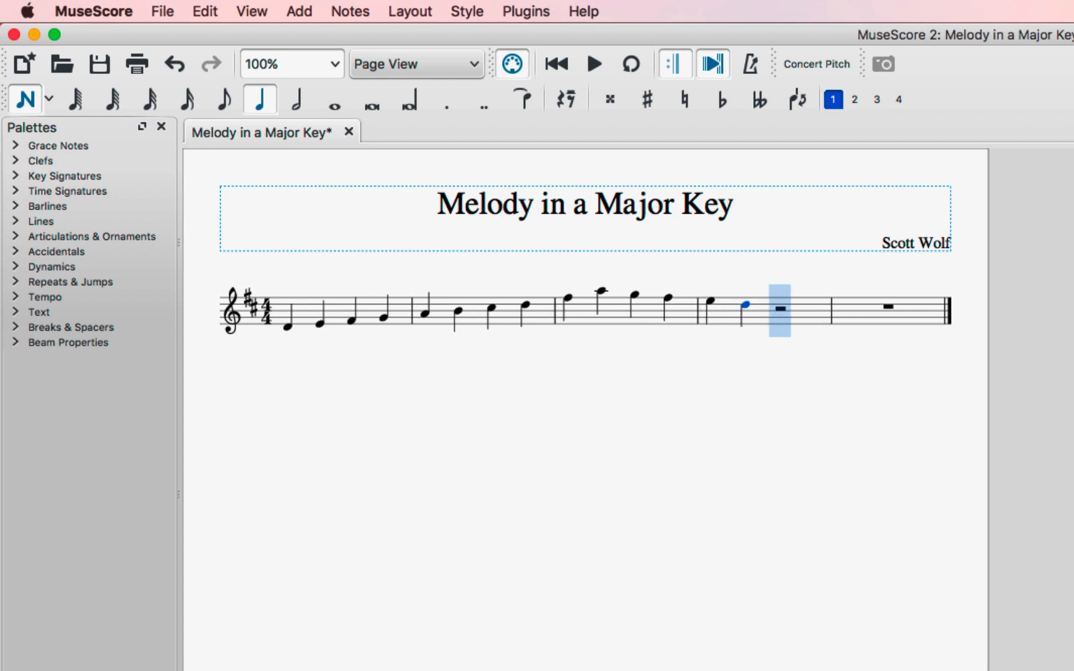
{"action": "key", "text": "c"}
{"action": "key", "text": "b"}
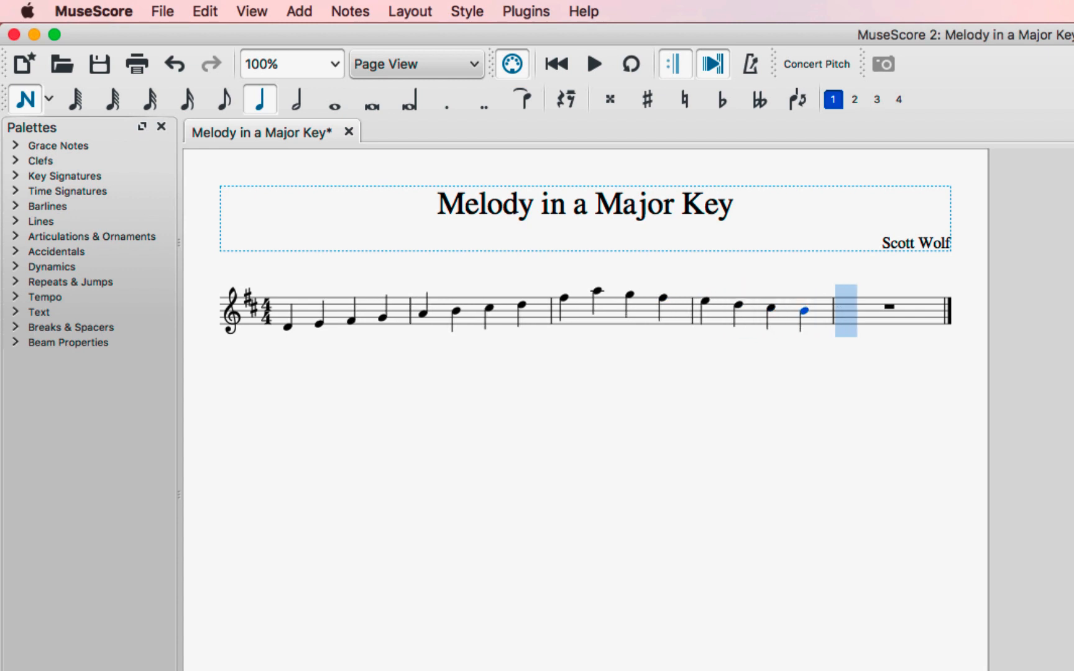
- Enter an A at the start of measure 5, make it a whole note, and leave note input
{"action": "key", "text": "a"}
{"action": "key", "text": "Left"}
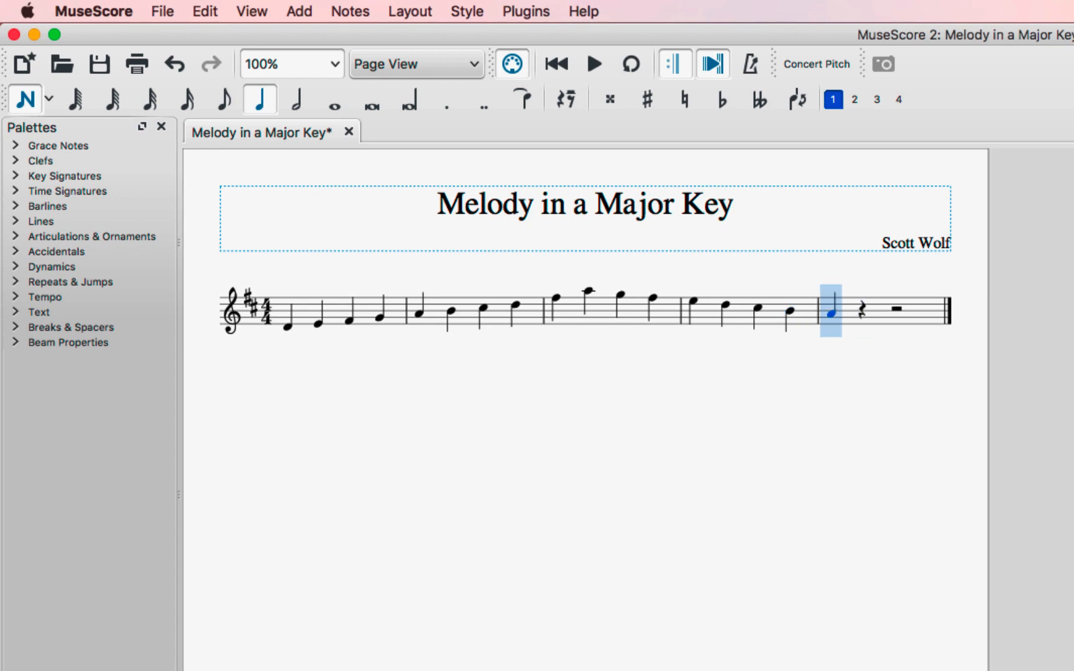
{"action": "left_click", "coordinate": [334, 100]}
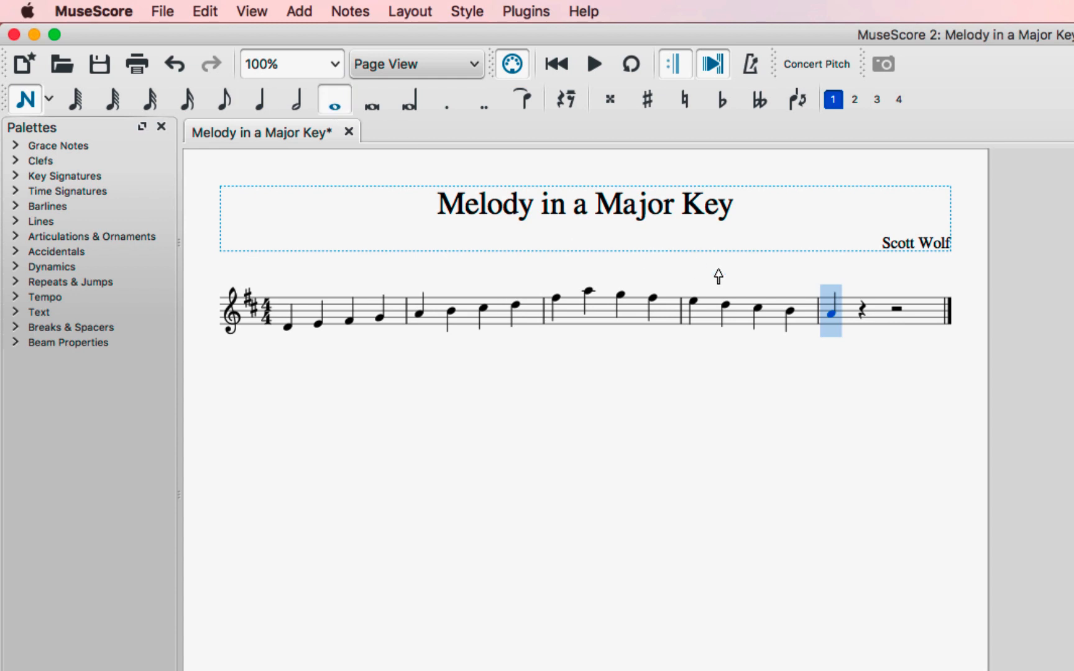
{"action": "left_click", "coordinate": [833, 314]}
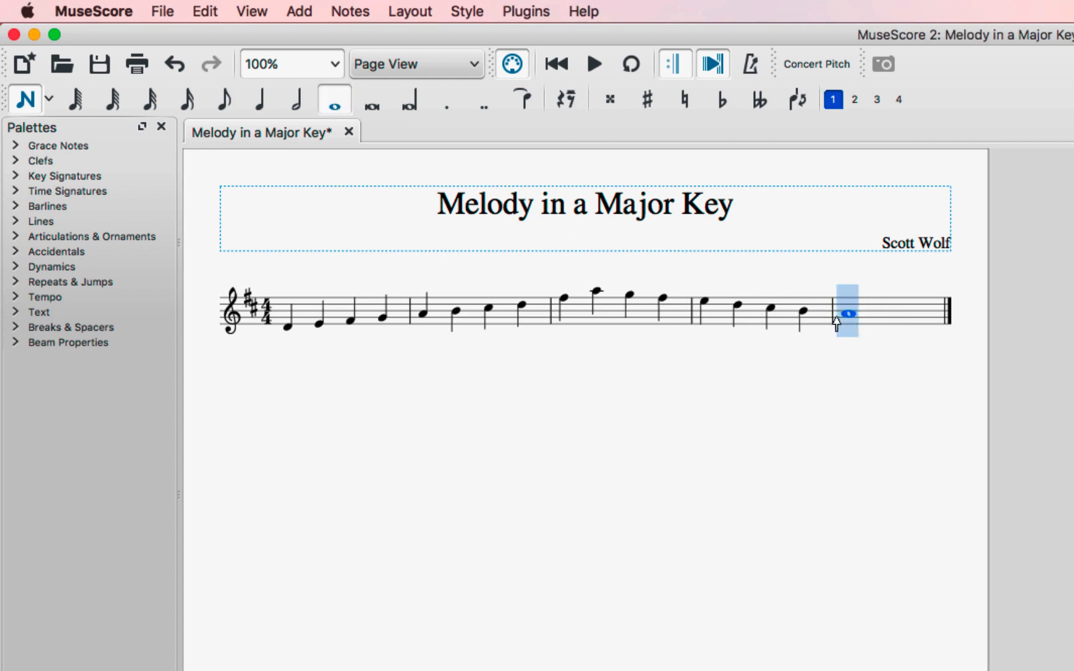
{"action": "key", "text": "Escape"}
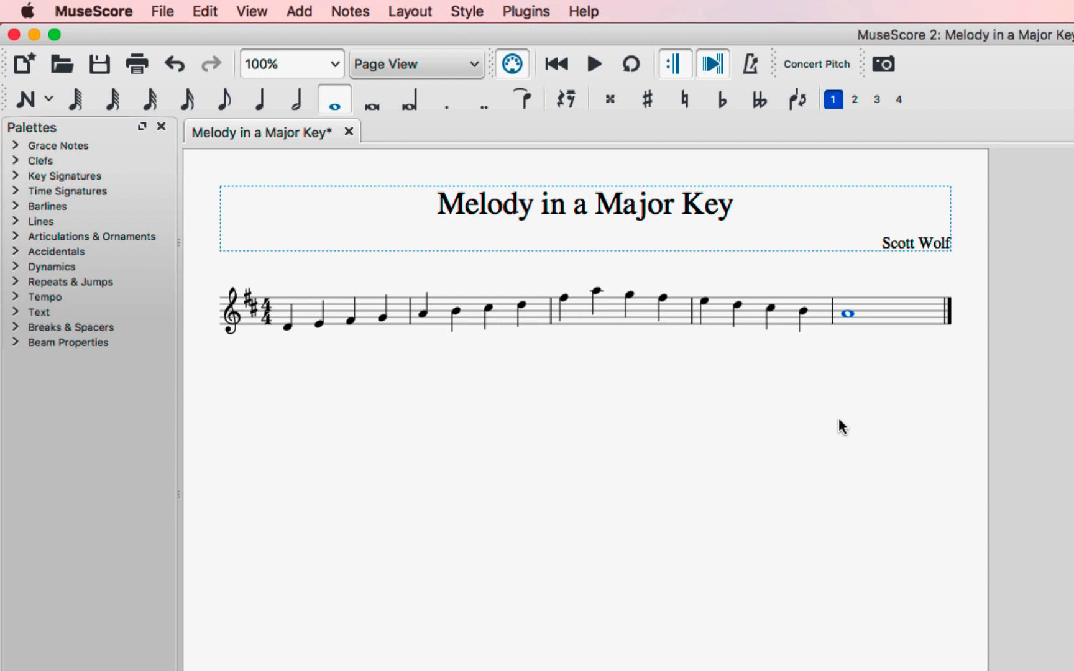
- Lower the whole note in measure 5 by seven semitones to the D just below the staff
{"action": "key", "text": "Down"}
{"action": "key", "text": "Down"}
{"action": "key", "text": "Down"}
{"action": "key", "text": "Down"}
{"action": "key", "text": "Down"}
{"action": "key", "text": "Down"}
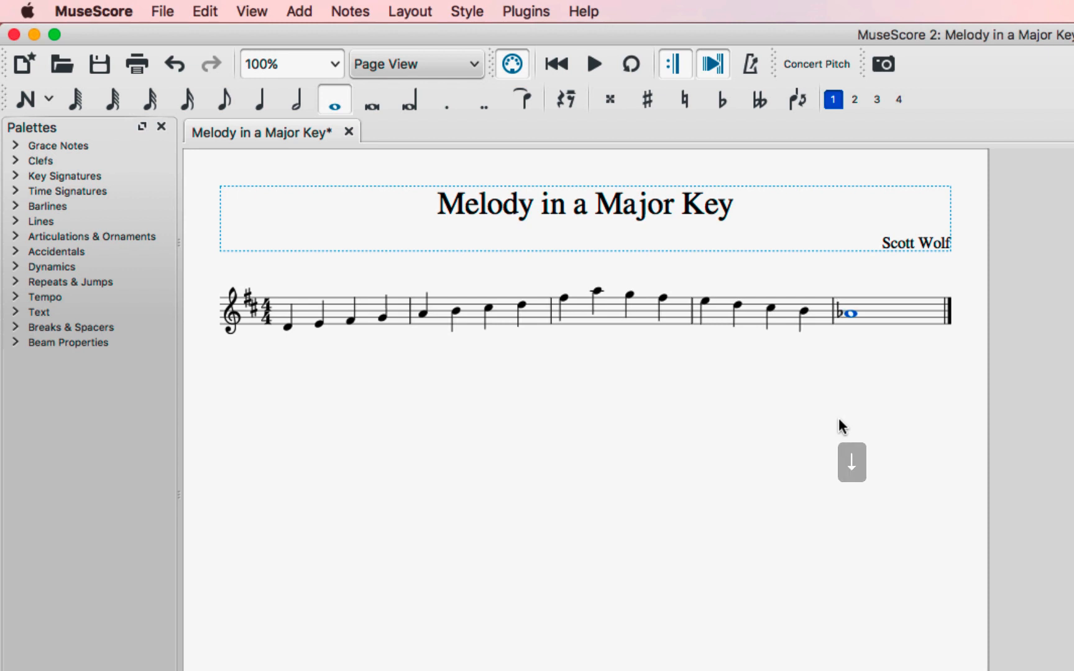
{"action": "key", "text": "Down"}
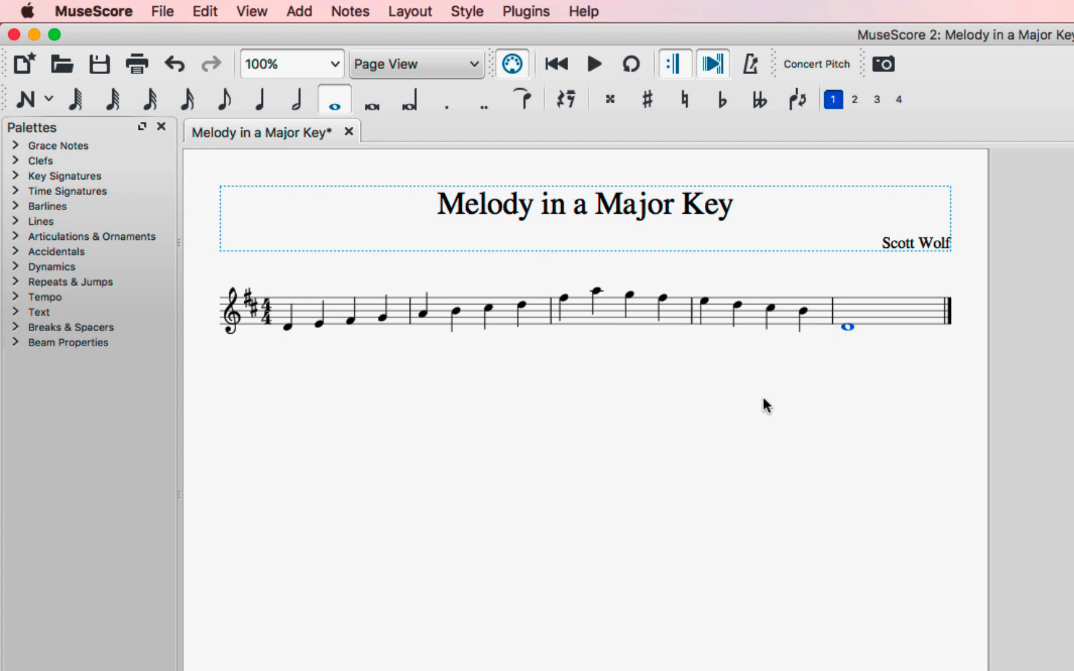
- Shorten the C in measure 4 to an eighth note and enter eighth notes B and A after it
{"action": "left_click", "coordinate": [804, 313]}
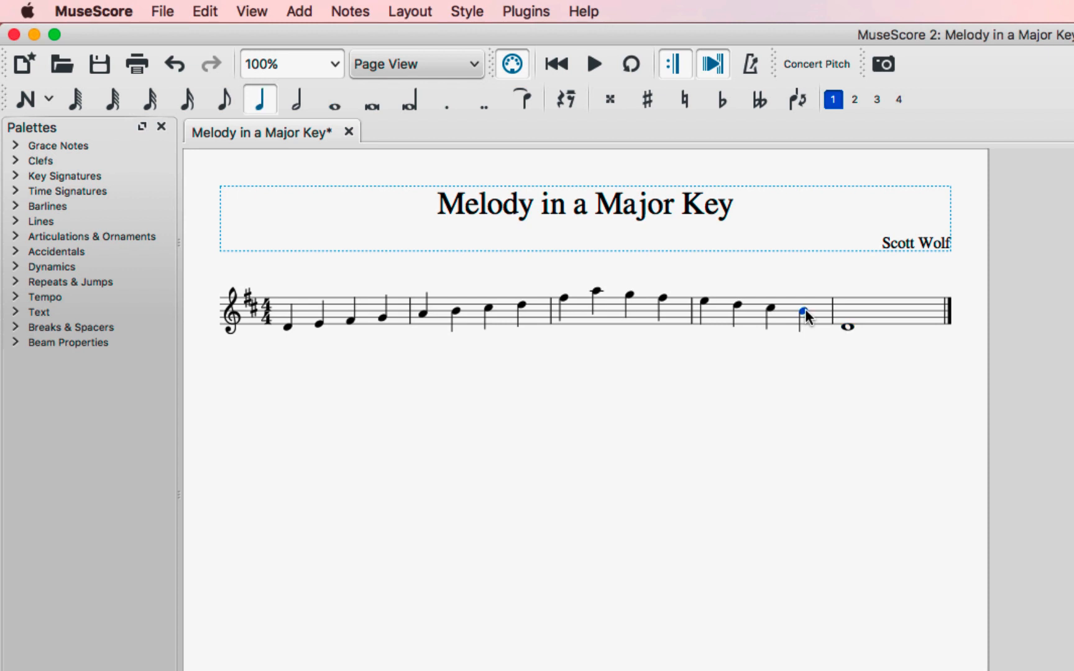
{"action": "left_click", "coordinate": [848, 327]}
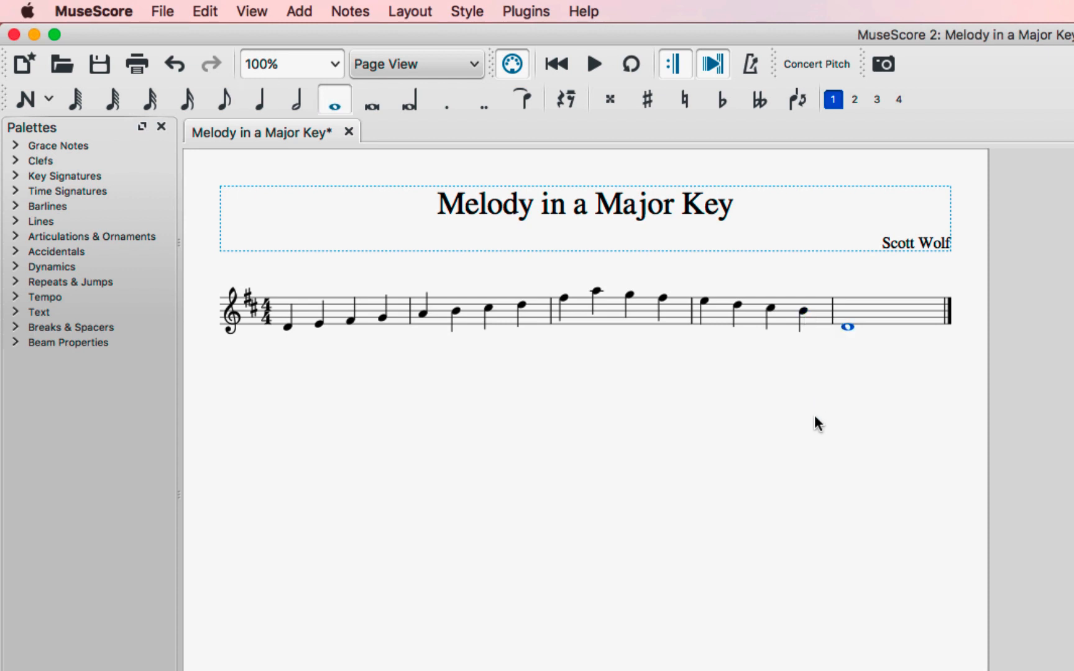
{"action": "left_click", "coordinate": [803, 312]}
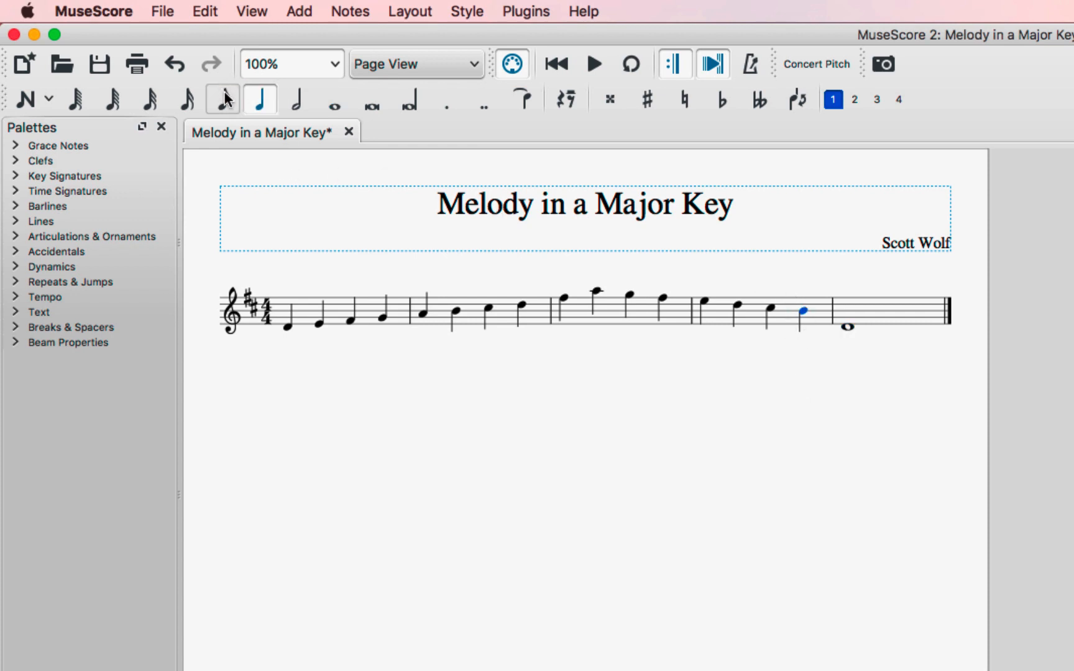
{"action": "left_click", "coordinate": [771, 309]}
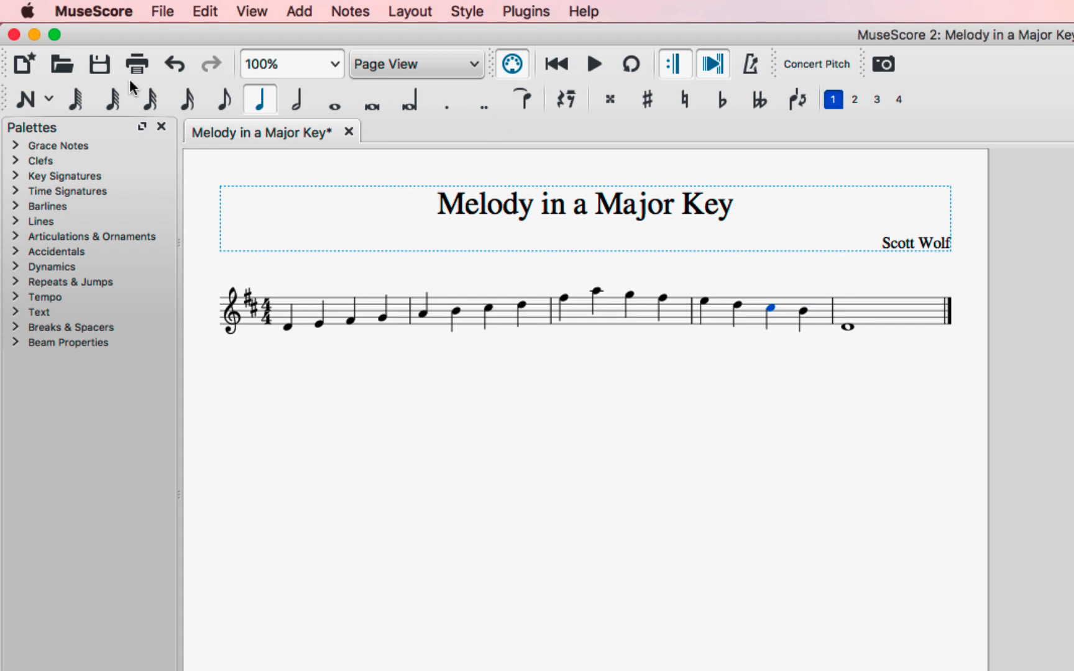
{"action": "left_click", "coordinate": [228, 100]}
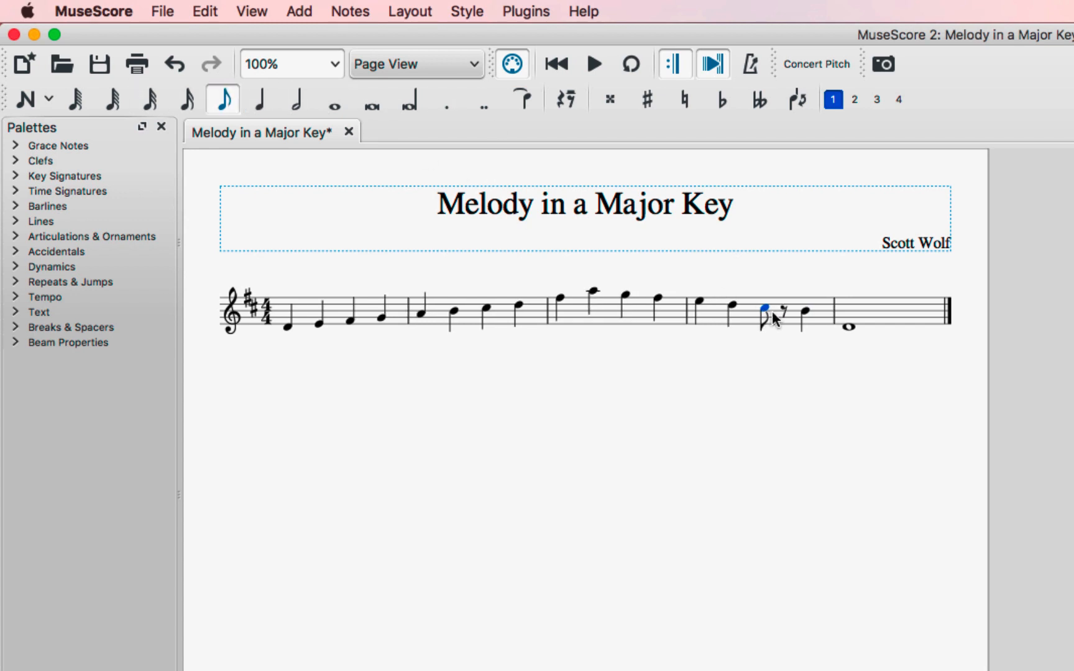
{"action": "key", "text": "n"}
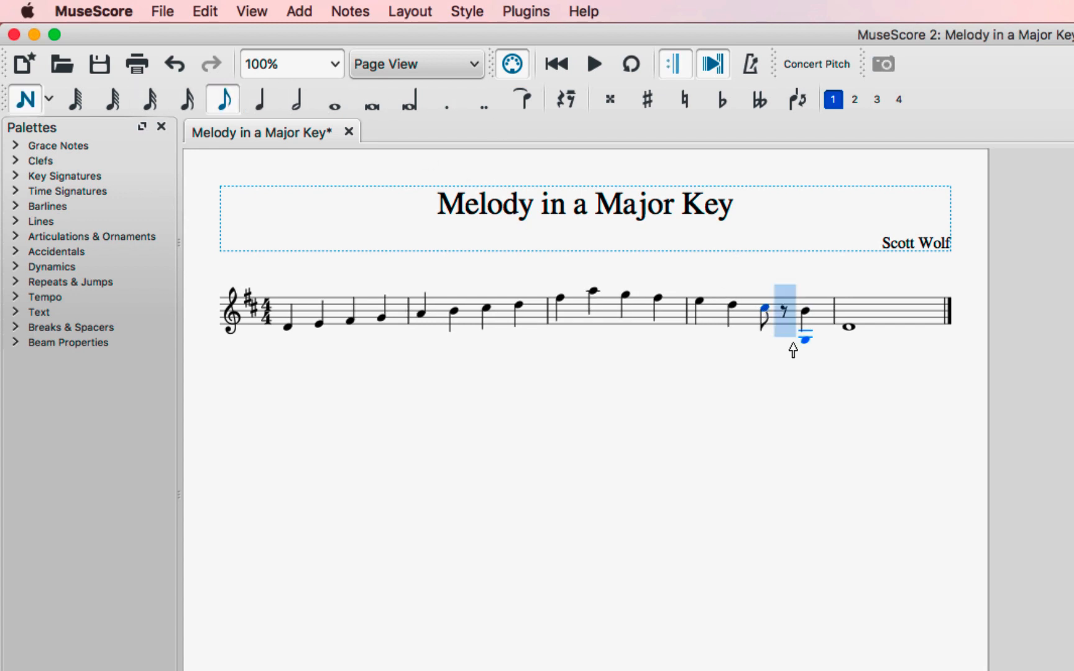
{"action": "key", "text": "b"}
{"action": "key", "text": "a"}
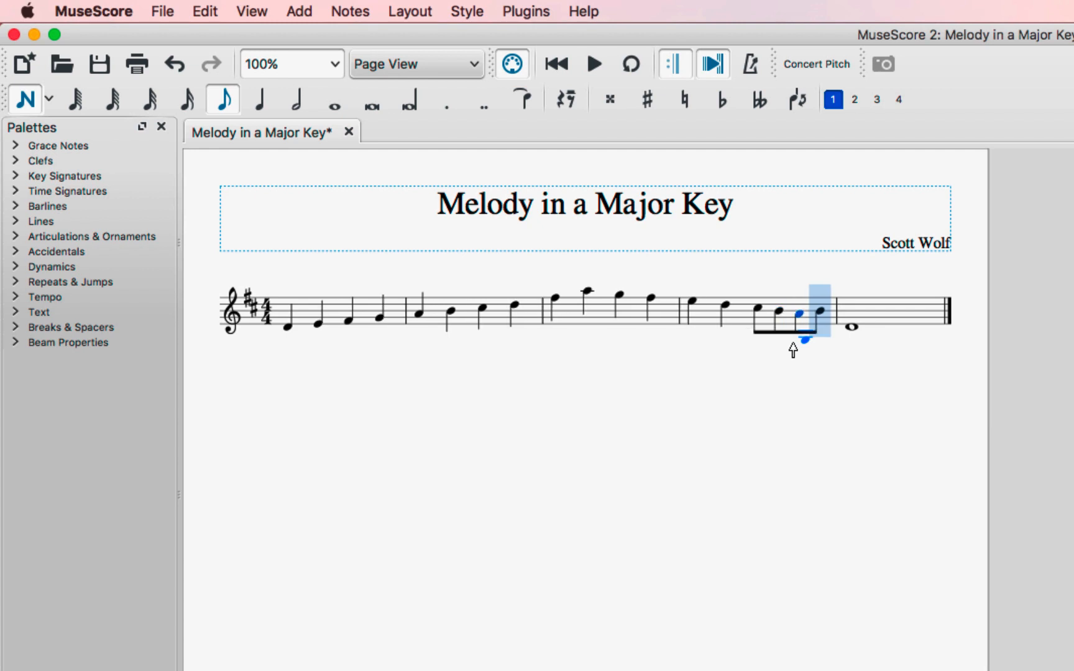
- Re-enter the A on beat 4 of measure 4 as a quarter note
{"action": "key", "text": "Left"}
{"action": "key", "text": "Right"}
{"action": "key", "text": "Left"}
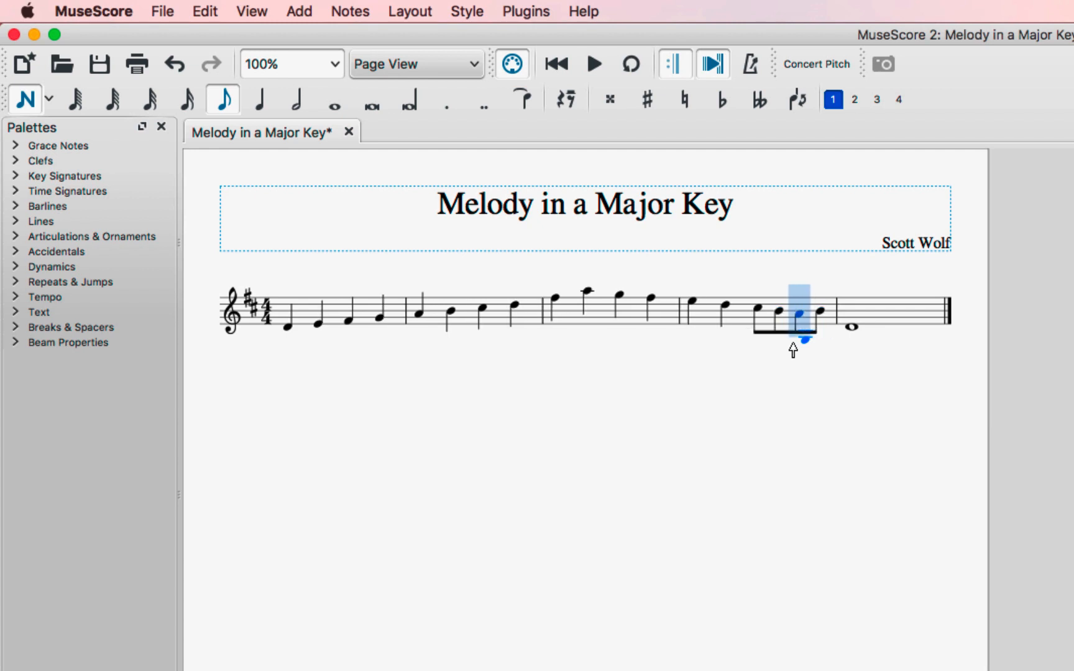
{"action": "left_click", "coordinate": [259, 99]}
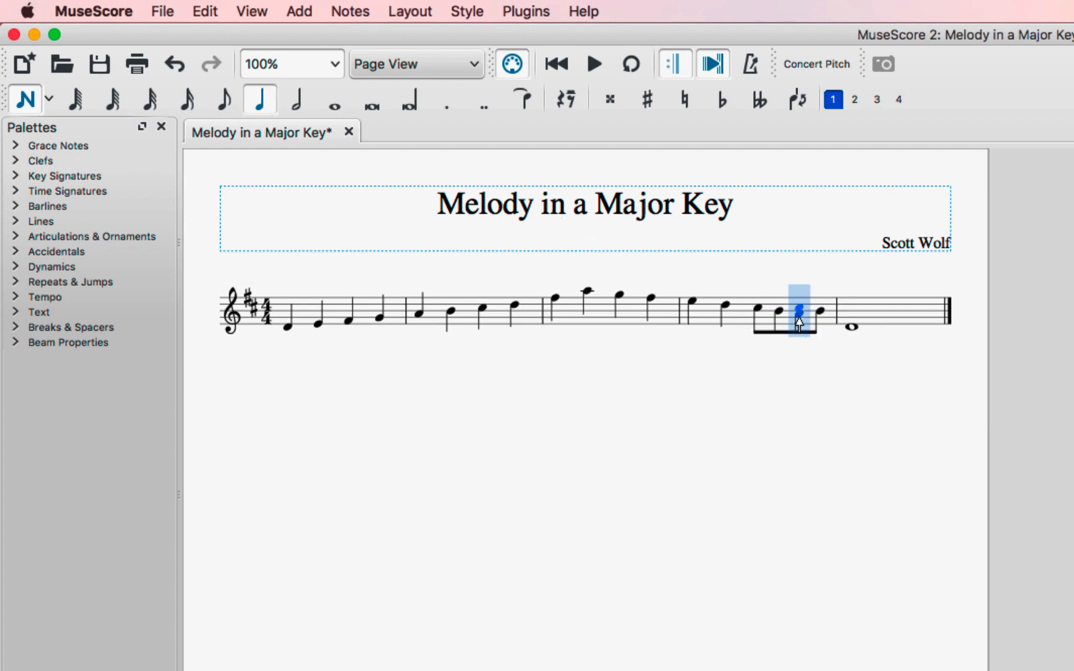
{"action": "key", "text": "a"}
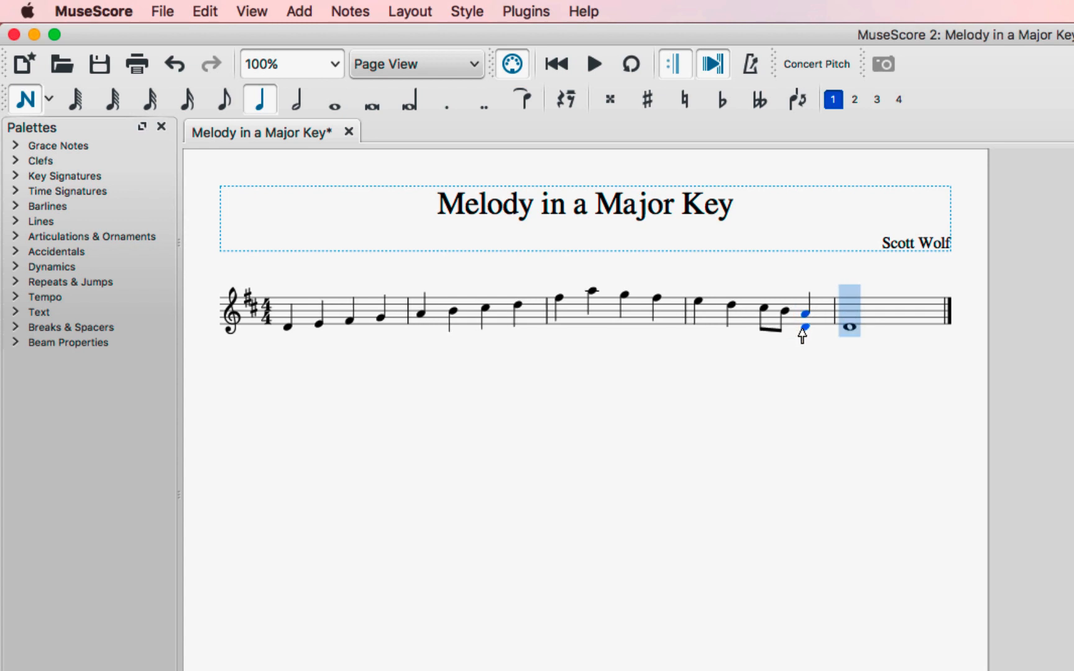
- Leave note input and play the melody back from the first note of measure 1
{"action": "key", "text": "Escape"}
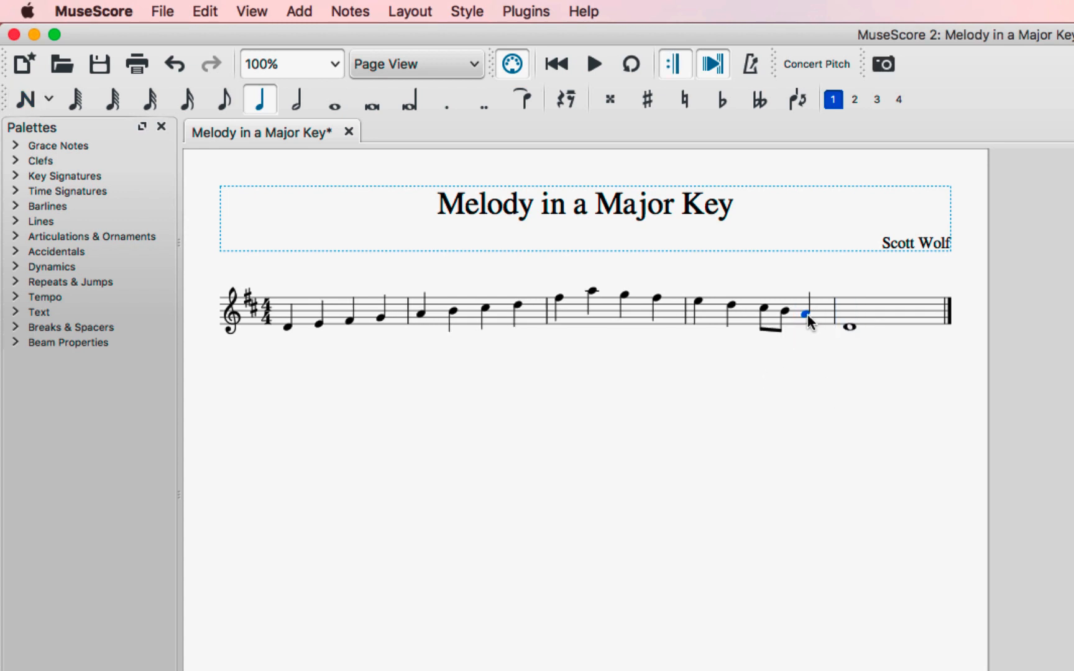
{"action": "left_click", "coordinate": [853, 327]}
{"action": "left_click", "coordinate": [826, 411]}
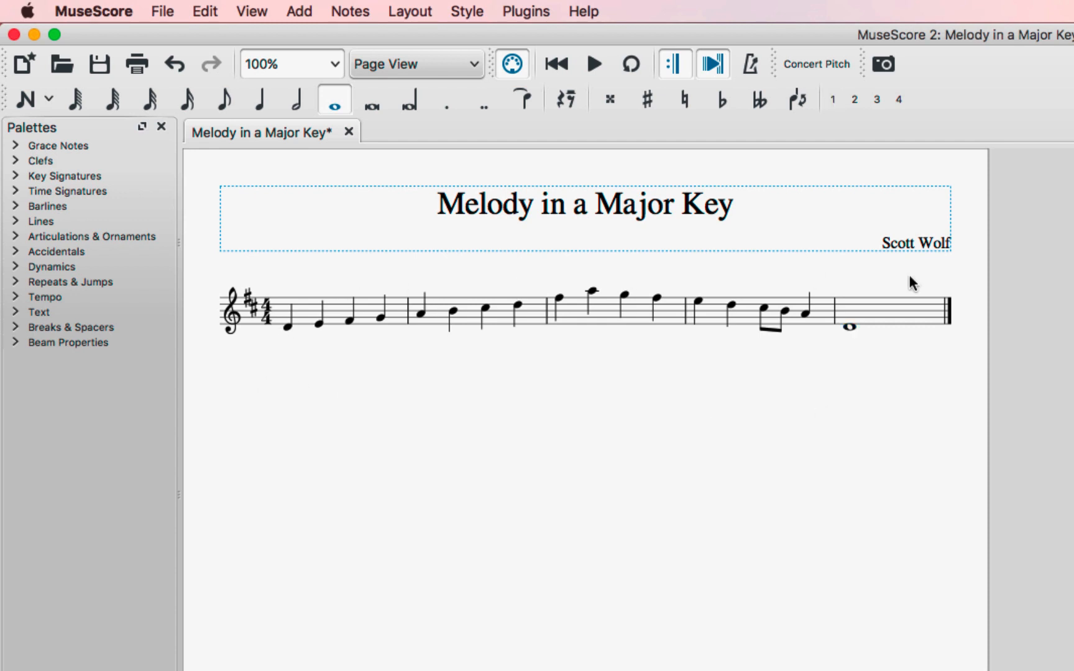
{"action": "left_click", "coordinate": [286, 327]}
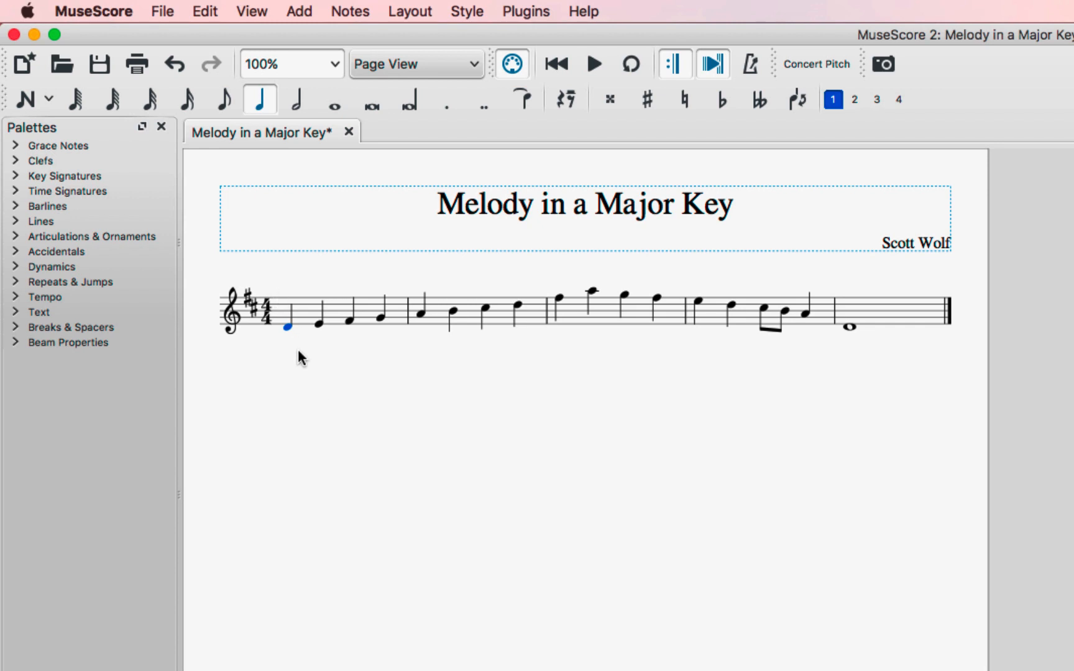
{"action": "key", "text": "space"}
- Shorten the D on beat 4 of measure 2 to an eighth note and enter an eighth-note E after it
{"action": "left_click", "coordinate": [517, 305]}
{"action": "left_click", "coordinate": [225, 103]}
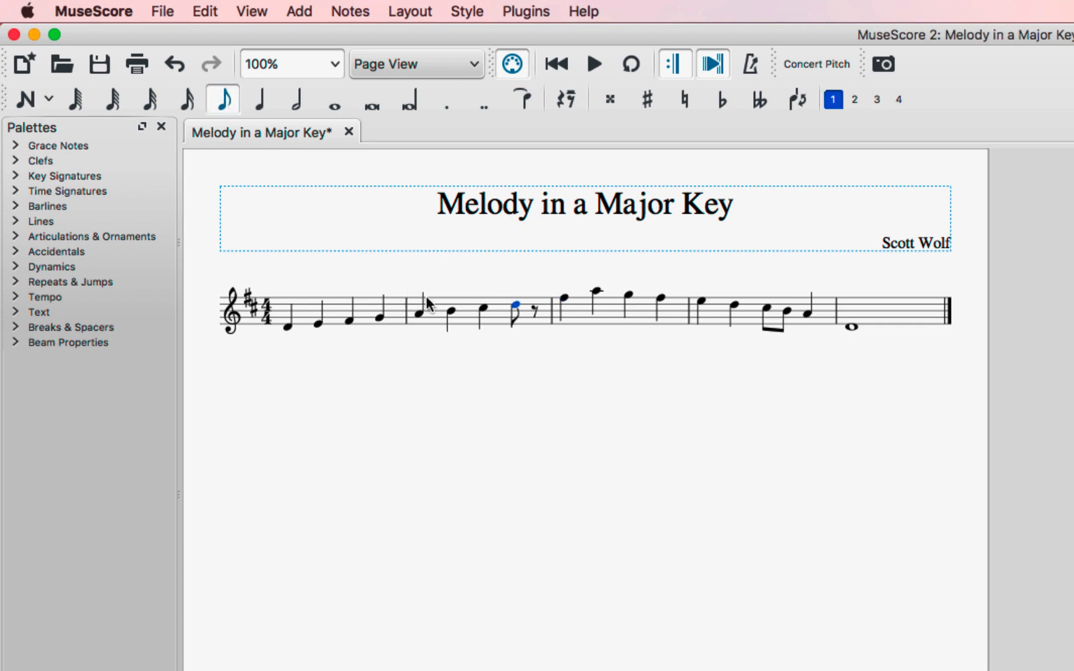
{"action": "key", "text": "Right"}
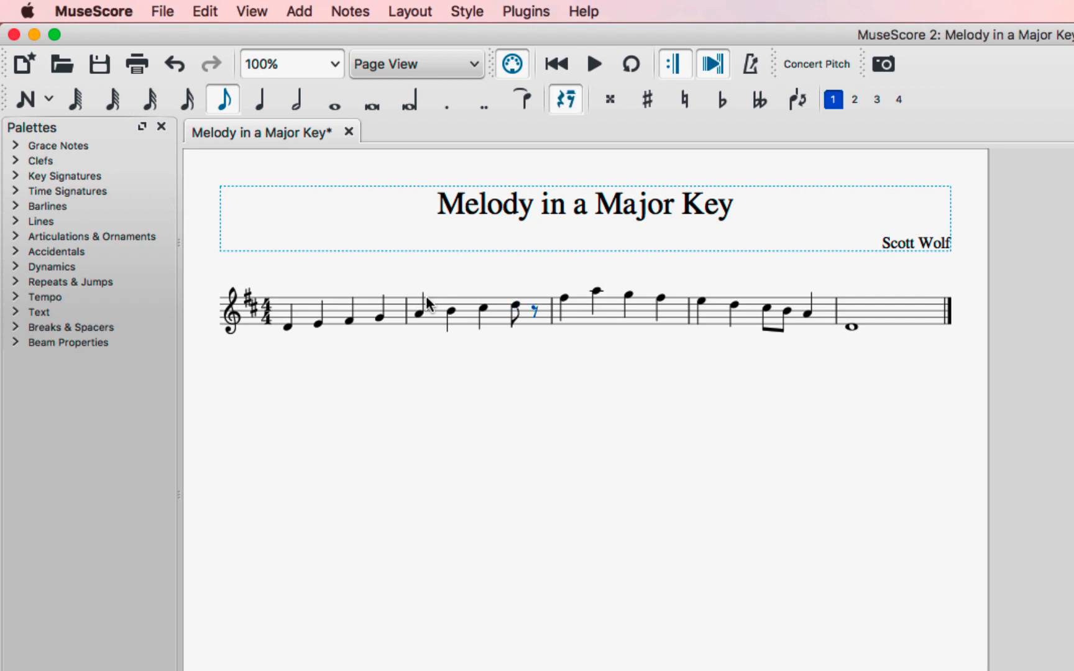
{"action": "key", "text": "n"}
{"action": "key", "text": "e"}
{"action": "key", "text": "Right"}
{"action": "key", "text": "Left"}
{"action": "key", "text": "Left"}
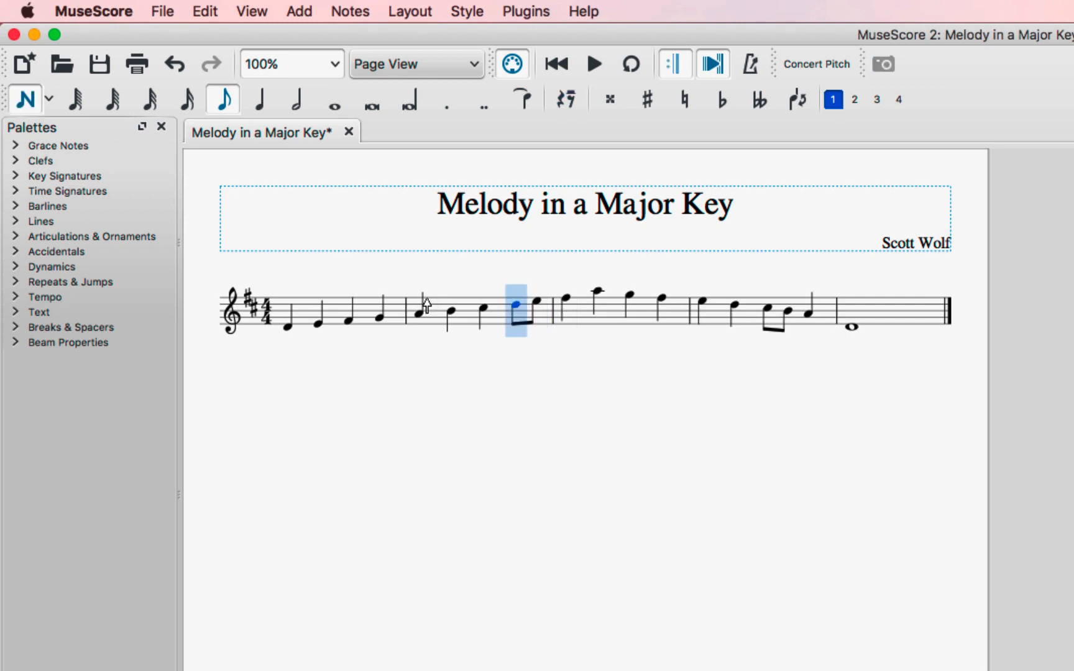
{"action": "key", "text": "Escape"}
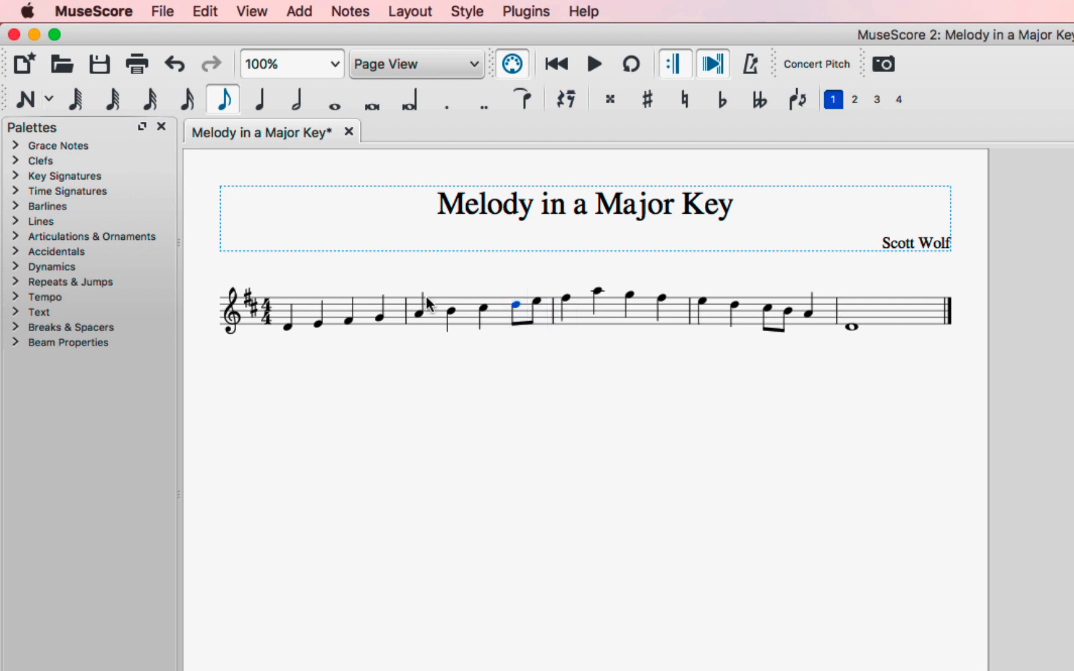
- Play the melody from the start, and make the opening D of measure 1 a dotted quarter note
{"action": "left_click", "coordinate": [286, 326]}
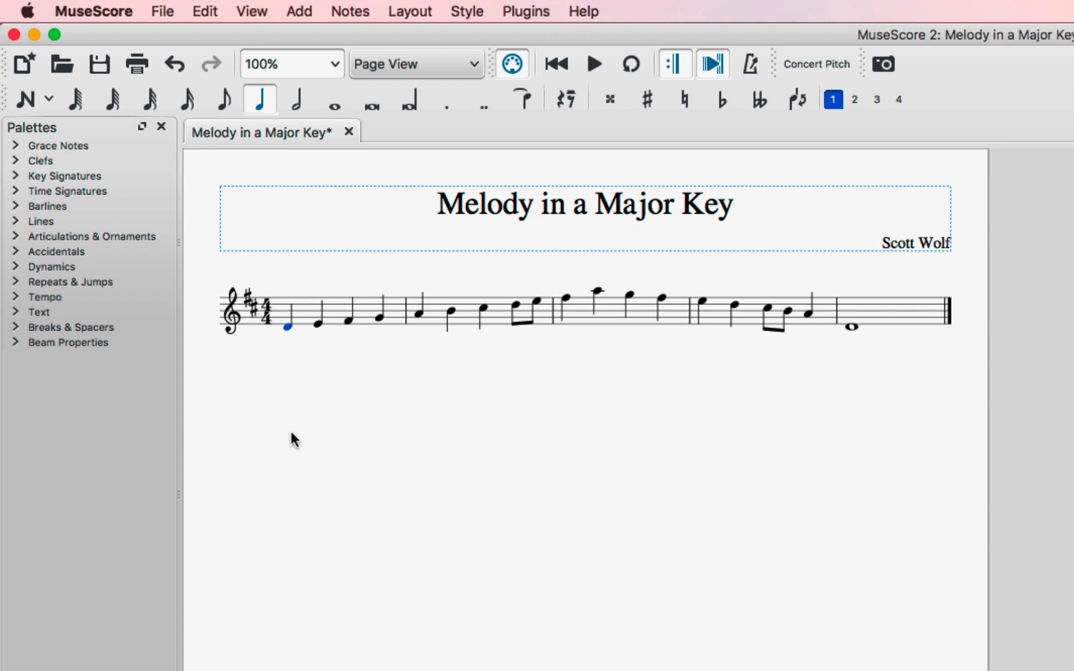
{"action": "key", "text": "space"}
{"action": "left_click", "coordinate": [453, 106]}
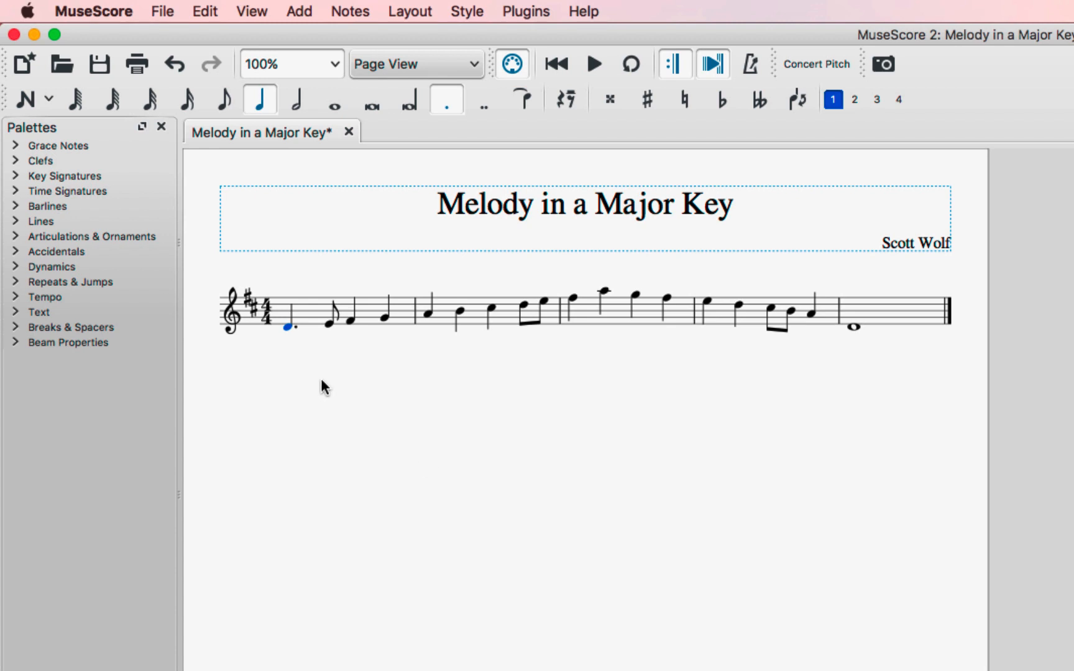
{"action": "key", "text": "space"}
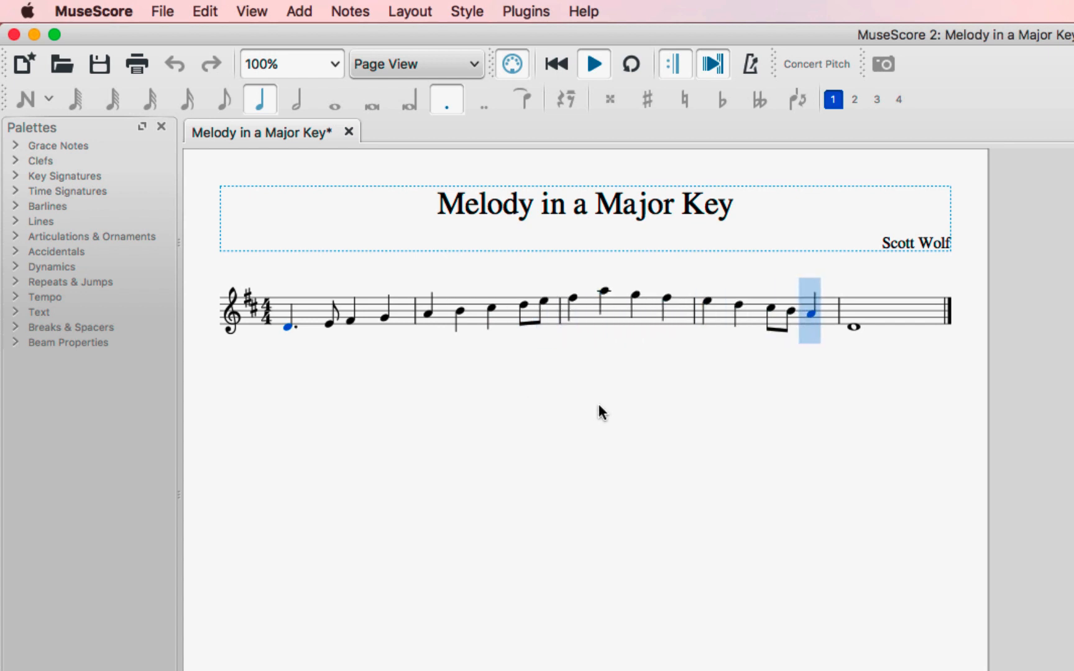
- Make the E at the start of measure 4 a dotted quarter note and play the melody from the first note
{"action": "left_click", "coordinate": [703, 299]}
{"action": "left_click", "coordinate": [449, 103]}
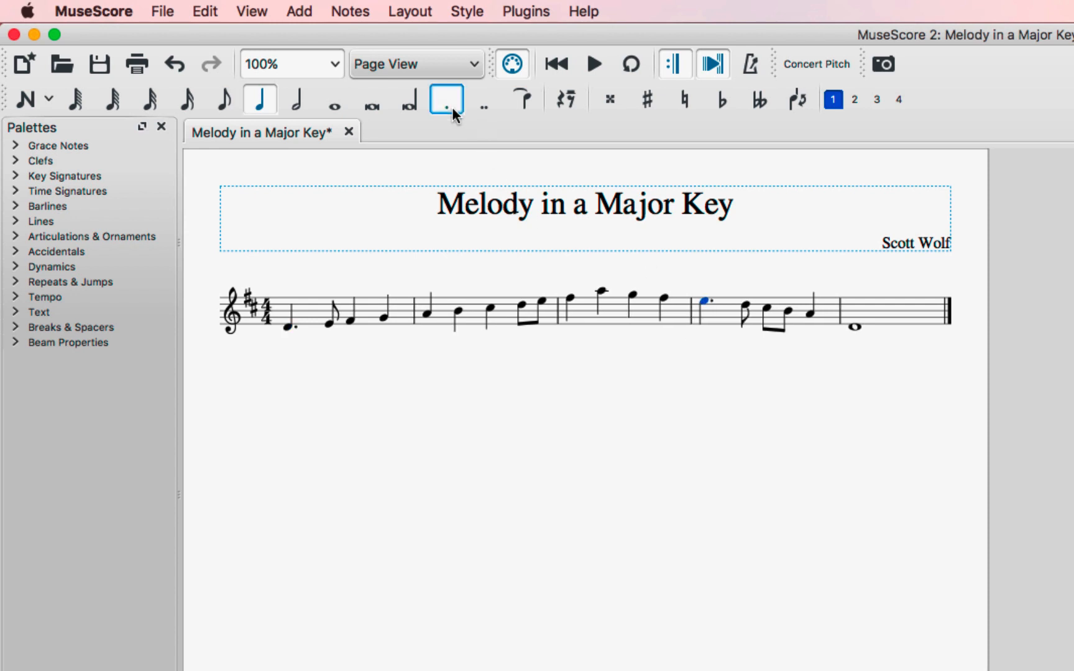
{"action": "left_click", "coordinate": [289, 328]}
{"action": "key", "text": "space"}
- Export the score to the Desktop as a PDF file named Melody in a Major Key
{"action": "left_click", "coordinate": [162, 11]}
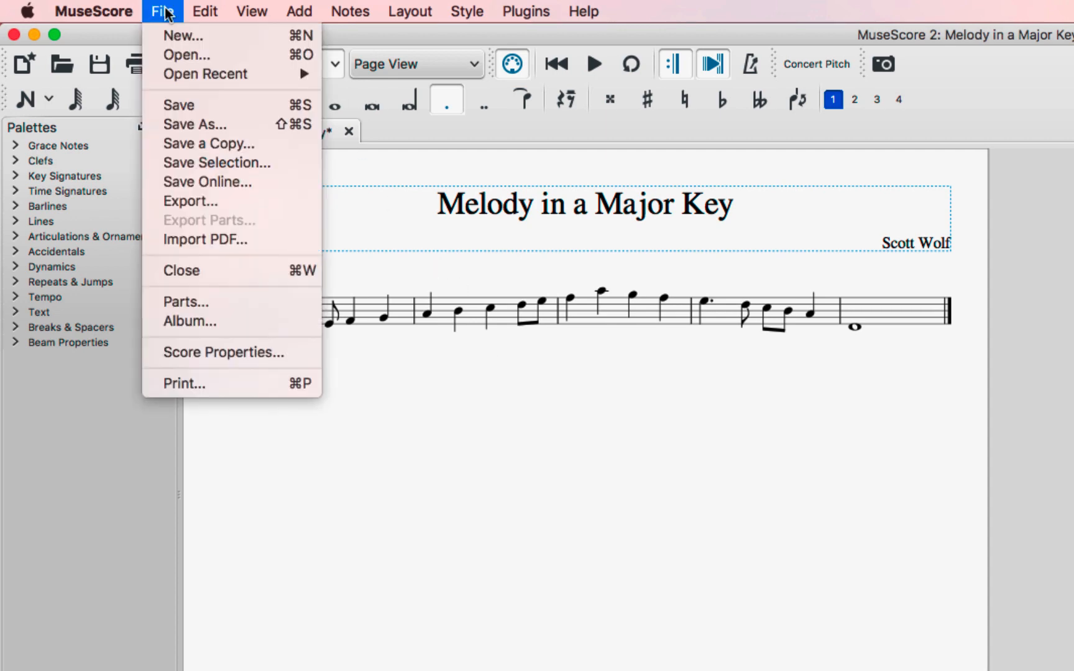
{"action": "left_click", "coordinate": [187, 201]}
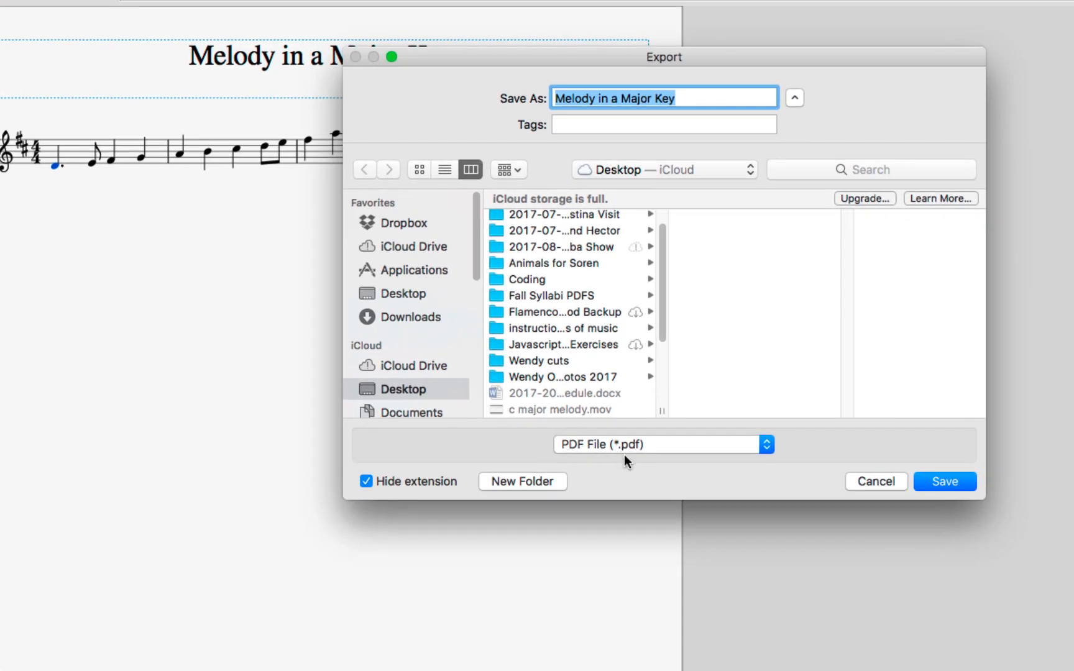
{"action": "left_click", "coordinate": [422, 291]}
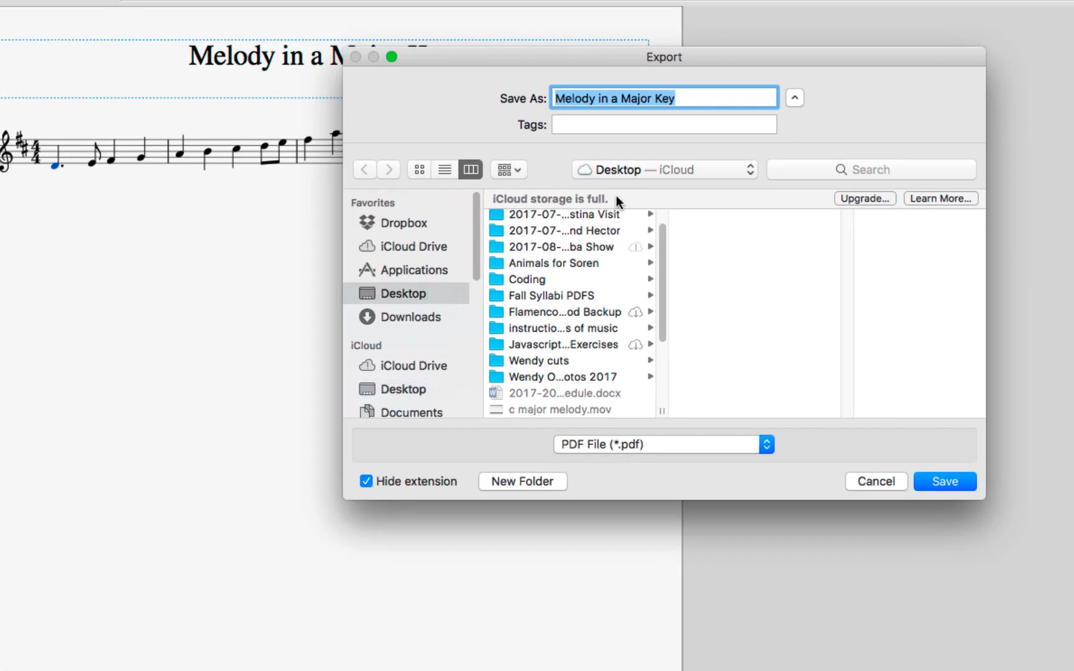
{"action": "left_click", "coordinate": [939, 482]}
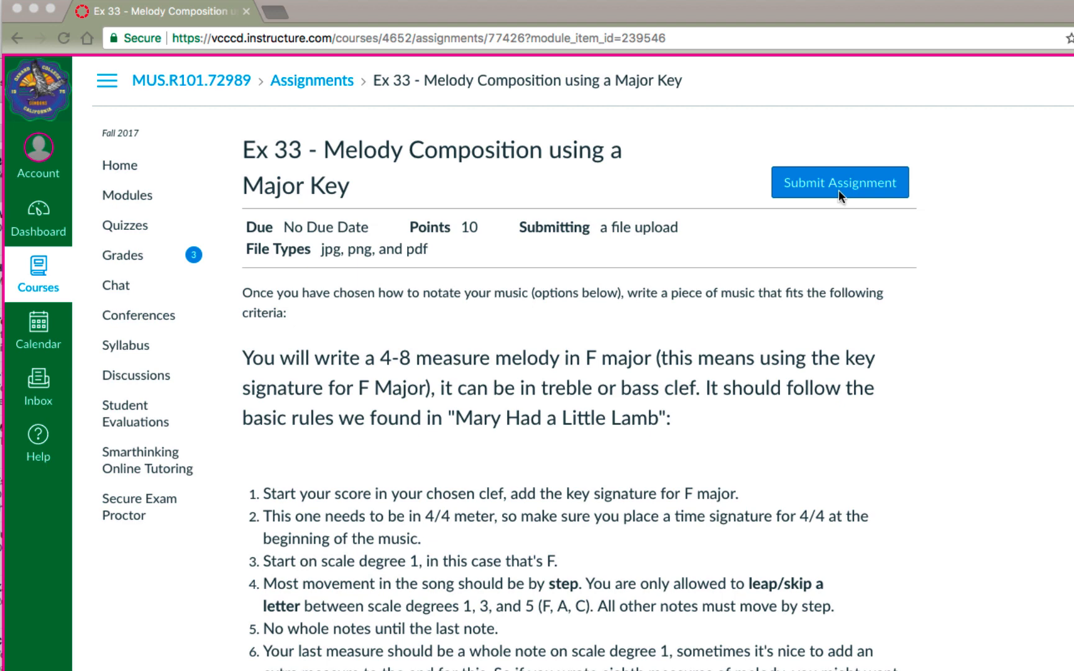
- Switch to the Ex 33 assignment page in the browser and submit Melody in a Major Key.pdf from the Desktop as a file upload
{"action": "left_click", "coordinate": [839, 191]}
{"action": "left_click", "coordinate": [839, 191]}
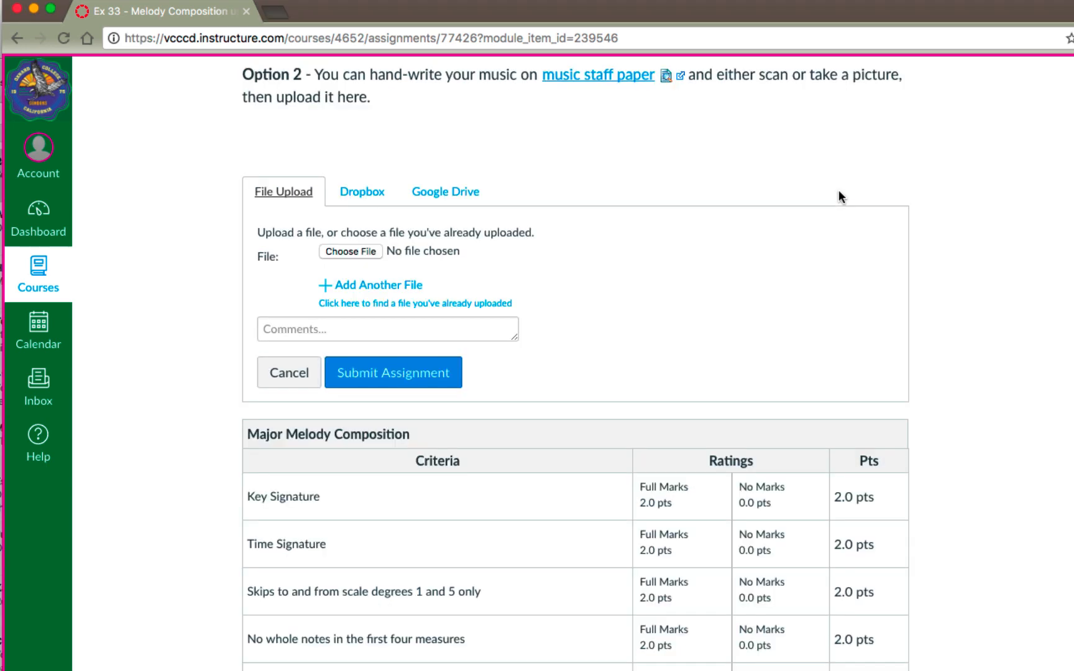
{"action": "left_click", "coordinate": [354, 251]}
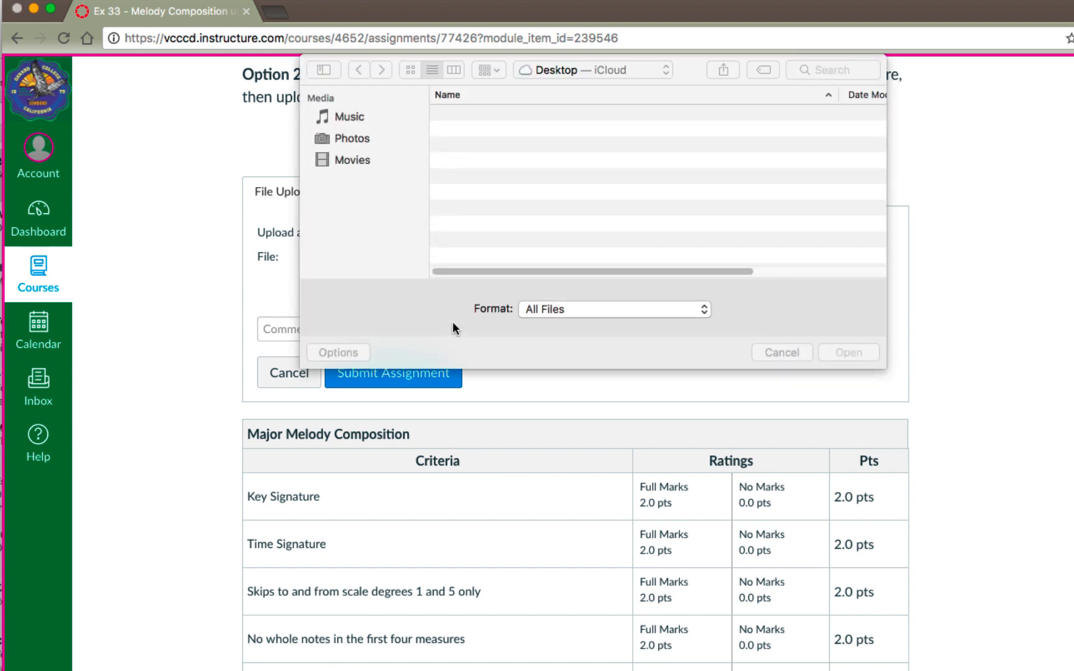
{"action": "left_click_drag", "start_coordinate": [878, 162], "coordinate": [879, 255]}
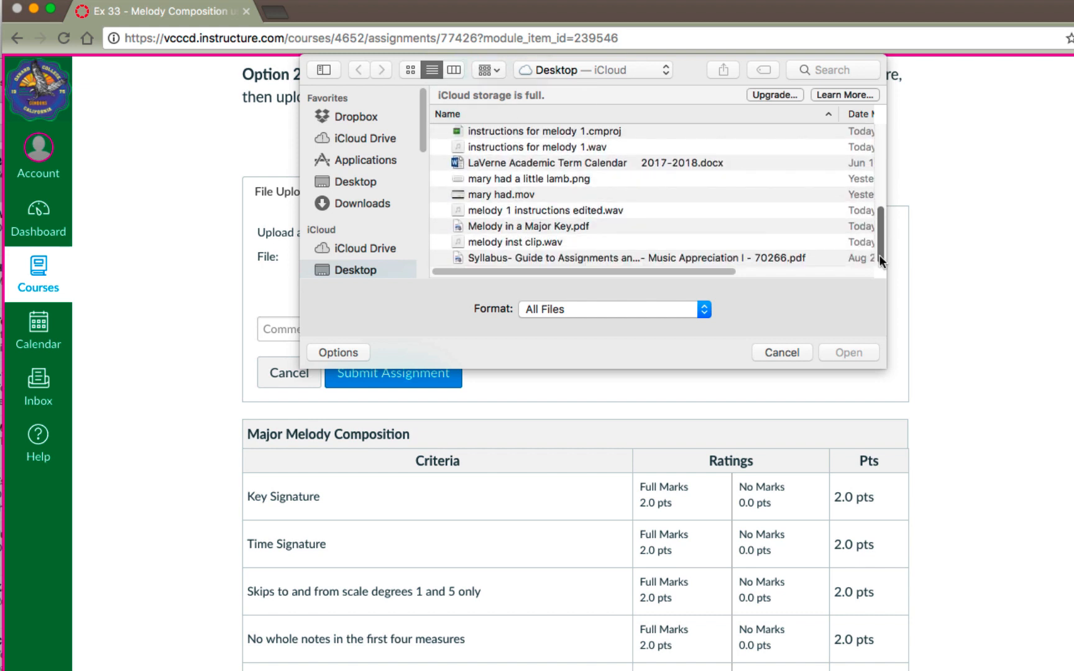
{"action": "left_click", "coordinate": [590, 225]}
{"action": "left_click", "coordinate": [847, 352]}
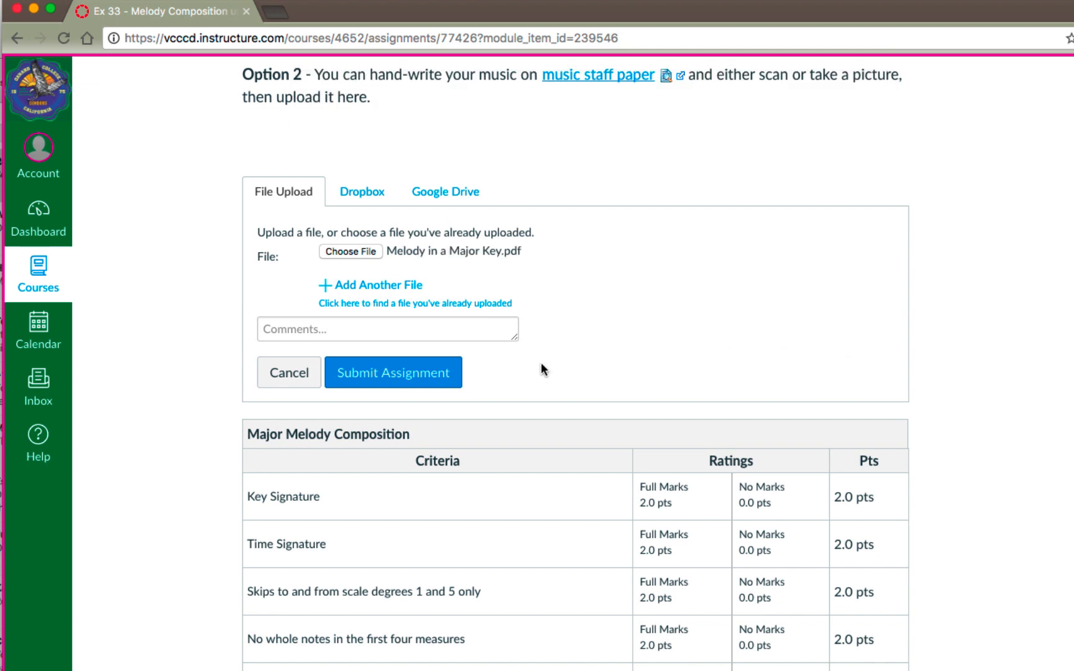
{"action": "left_click", "coordinate": [388, 380]}
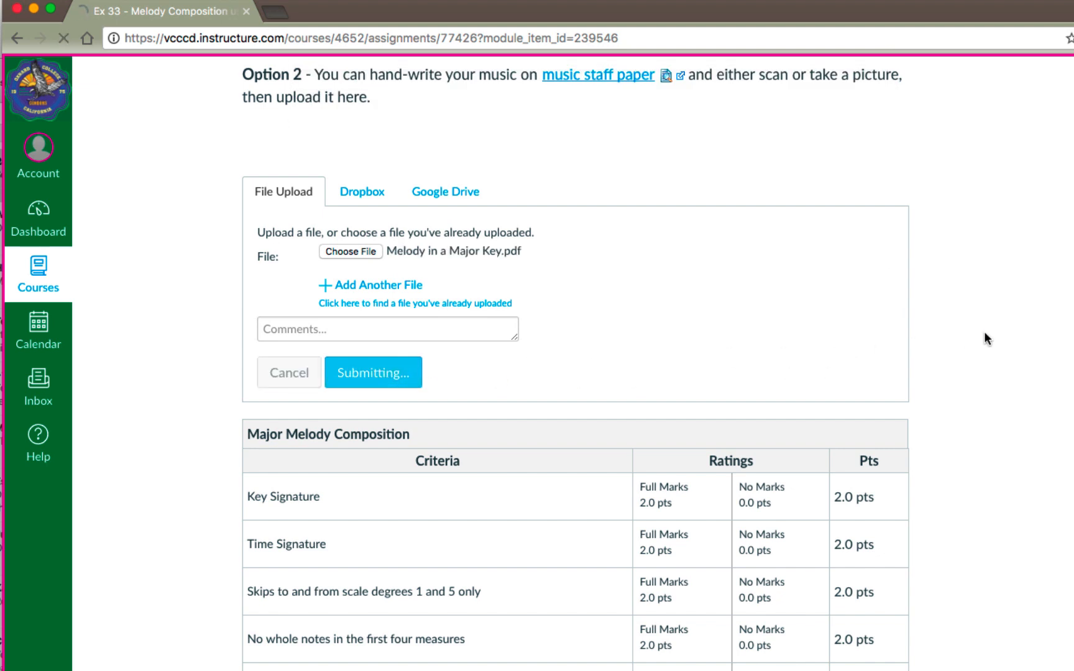